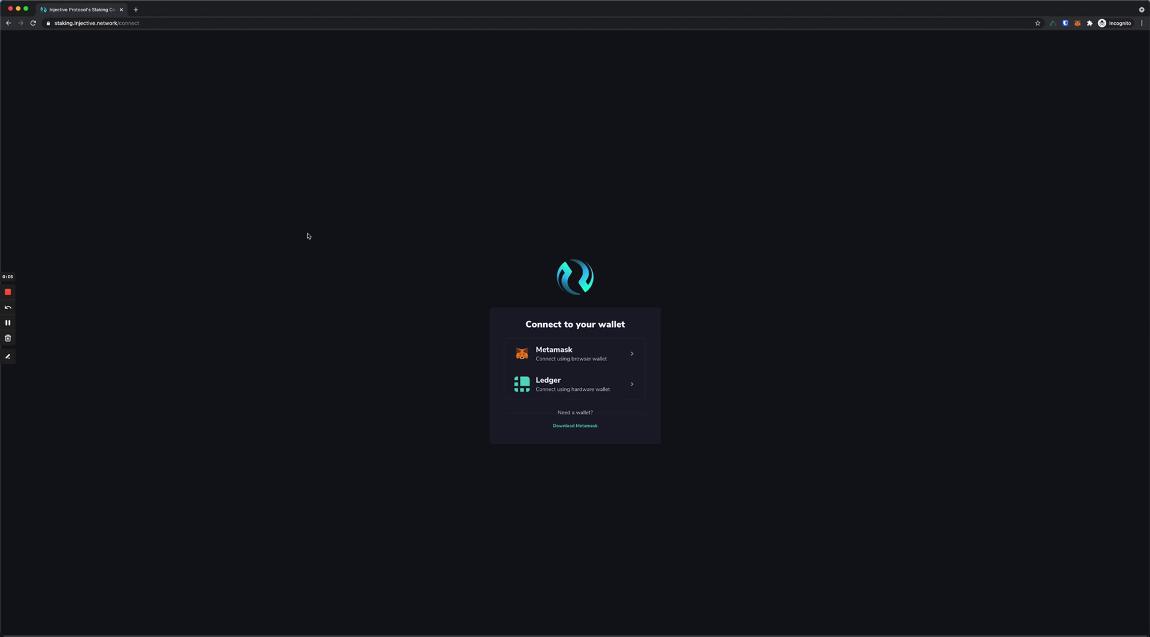
Step: Connect the Metamask wallet to the staking site and sign the wallet's signature request
{"action": "double_click", "coordinate": [102, 22]}
{"action": "left_click", "coordinate": [102, 23]}
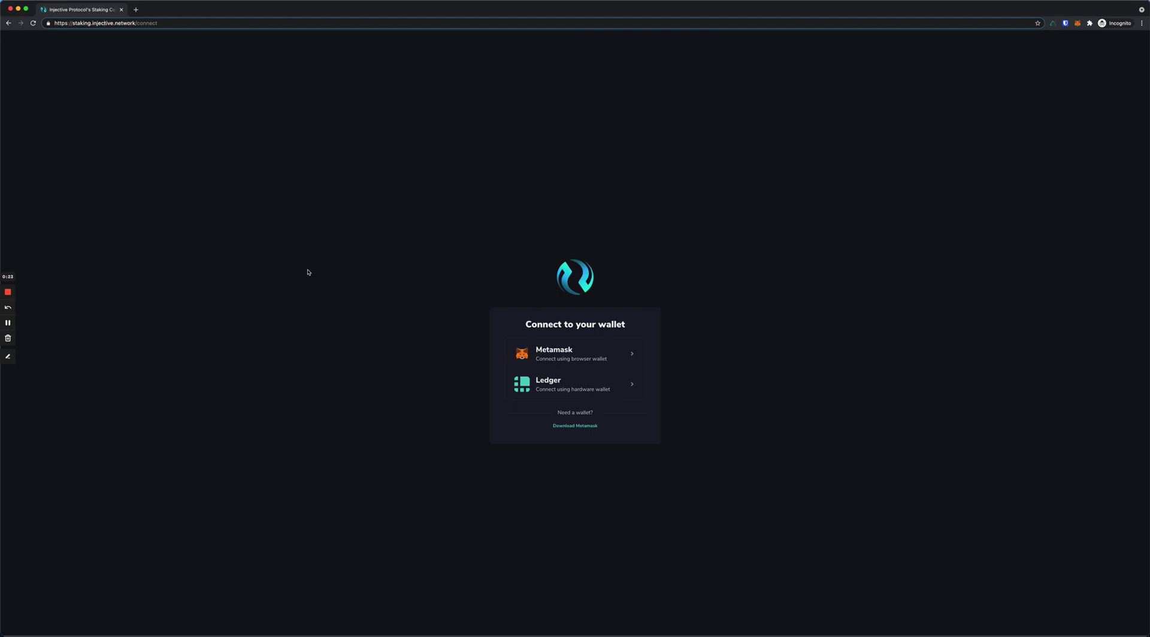
{"action": "left_click", "coordinate": [413, 295]}
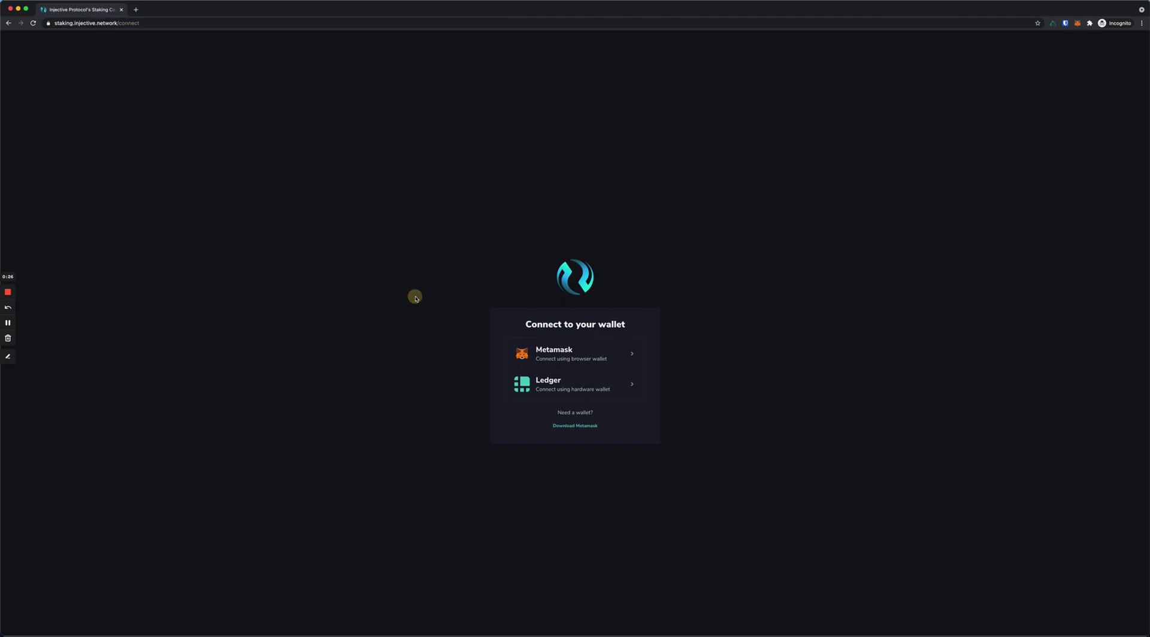
{"action": "left_click", "coordinate": [578, 354]}
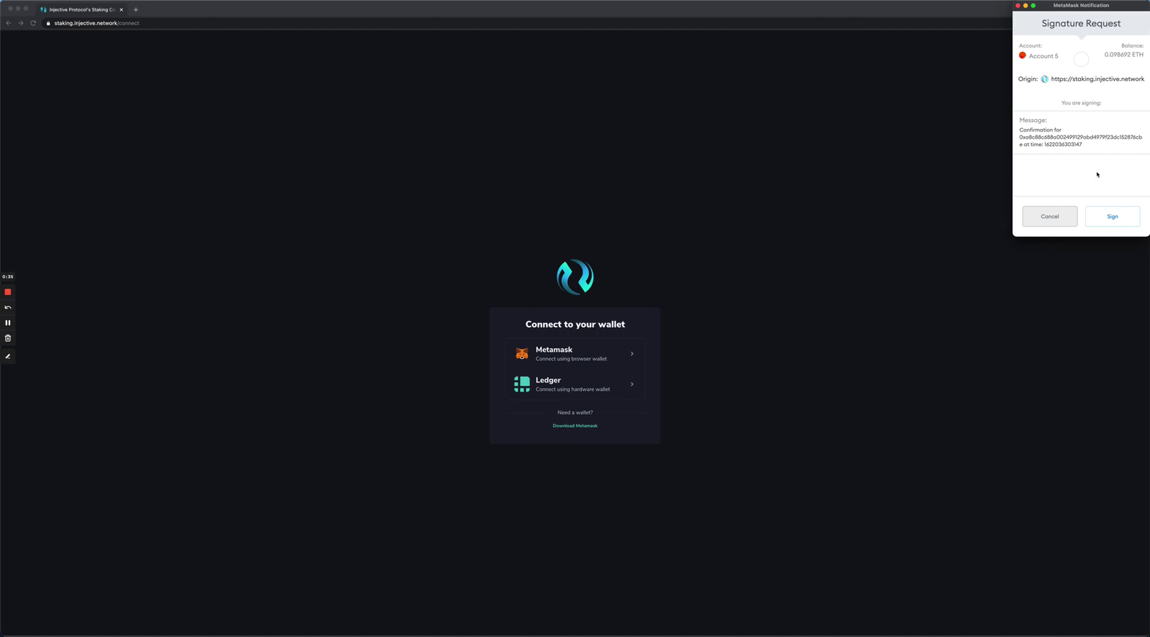
{"action": "left_click", "coordinate": [1113, 216]}
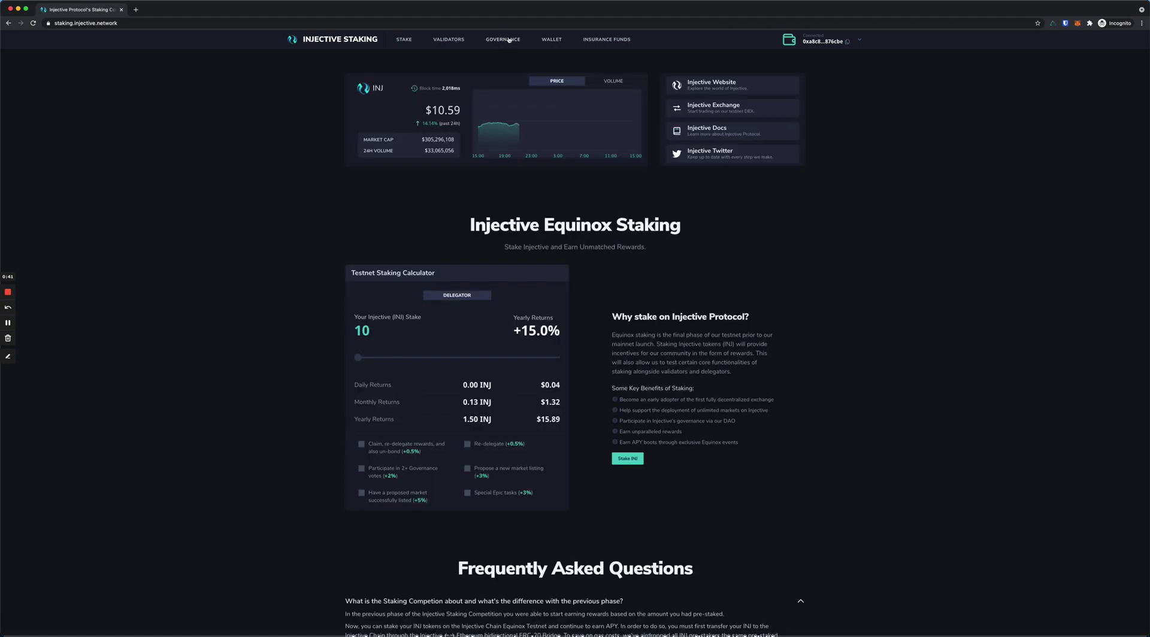
Step: Open the governance overview, view the details of the Virgin Galactic proposal in the deposit stage, and return to the overview
{"action": "left_click", "coordinate": [510, 40]}
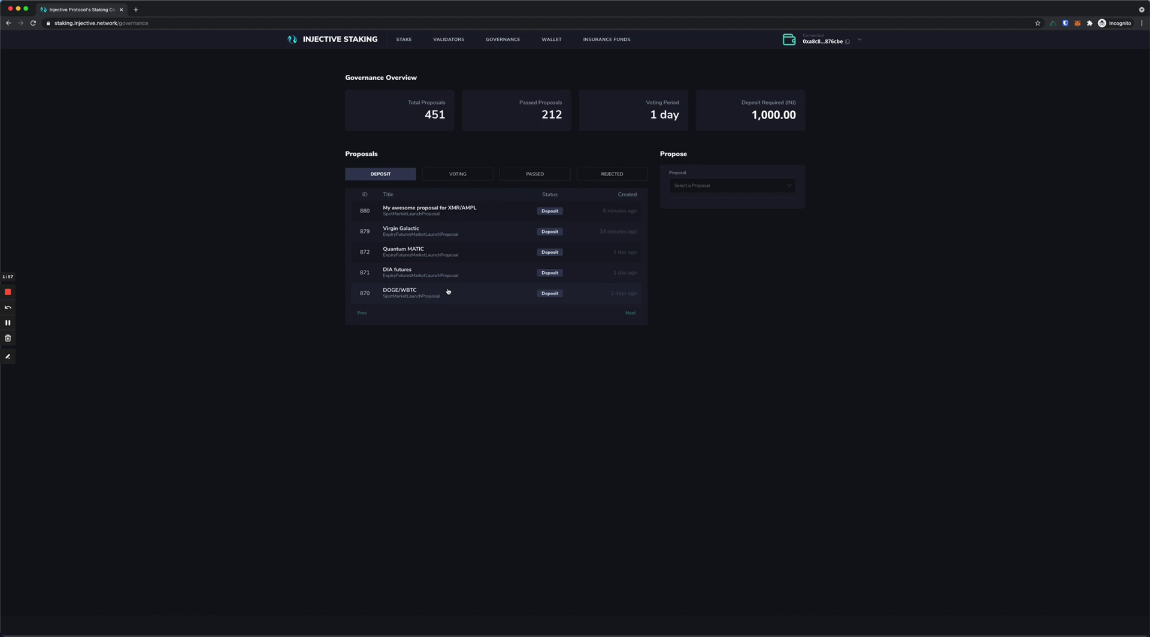
{"action": "left_click", "coordinate": [447, 227]}
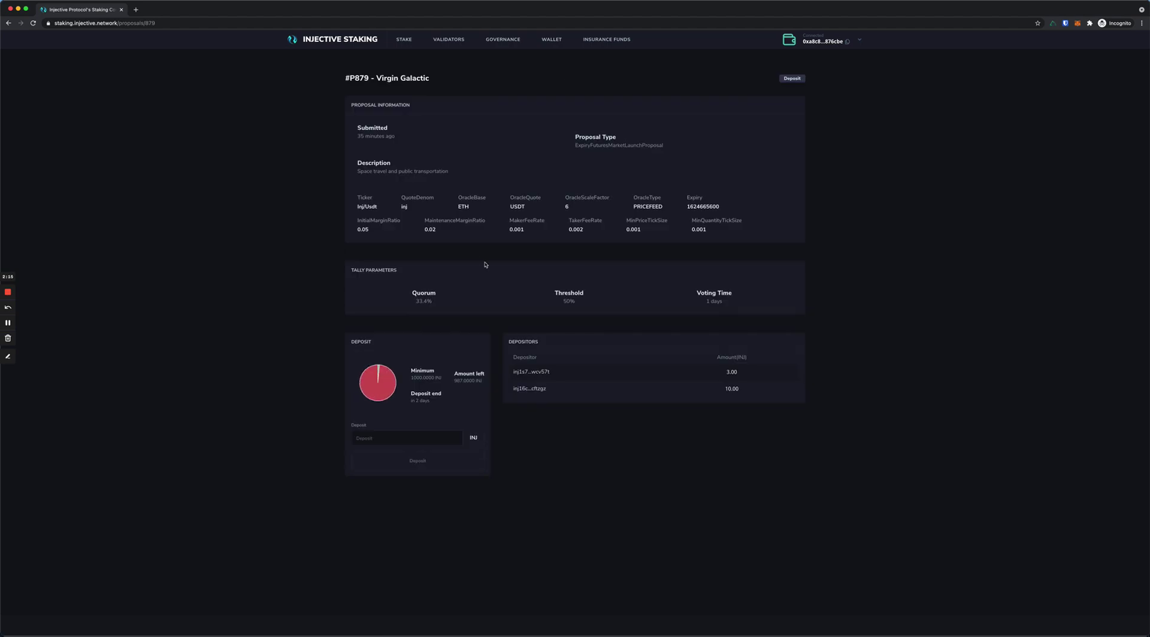
{"action": "left_click", "coordinate": [503, 40]}
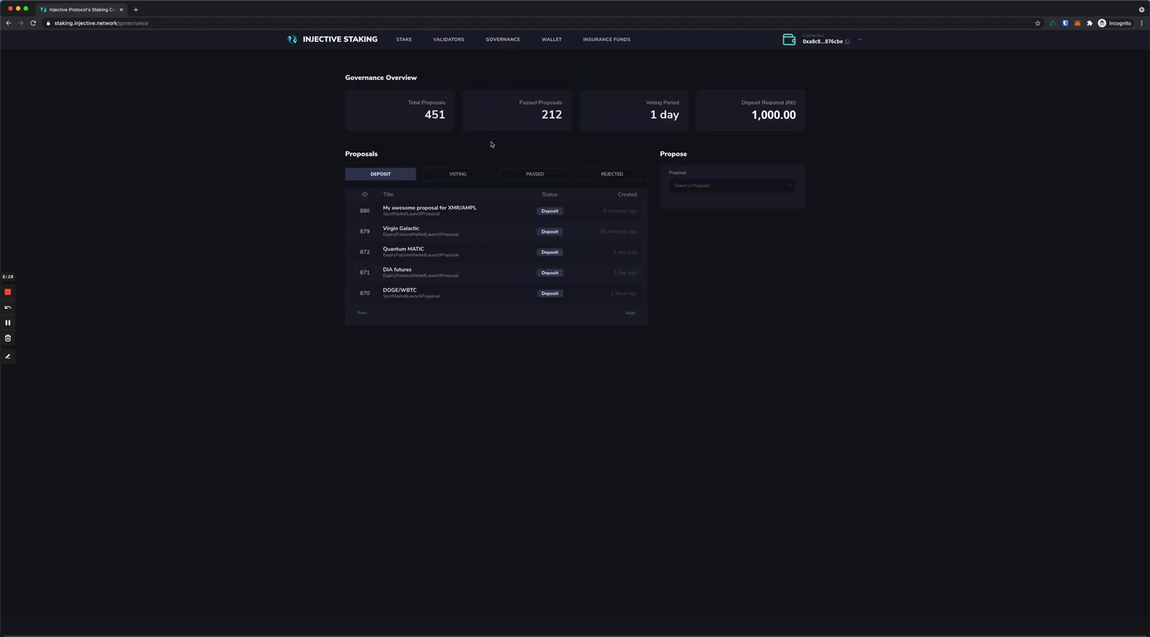
Step: Open the BAT/USDT MARKET proposal in the voting stage and examine its votes, deposit, quorum and threshold
{"action": "left_click", "coordinate": [463, 175]}
{"action": "left_click", "coordinate": [454, 217]}
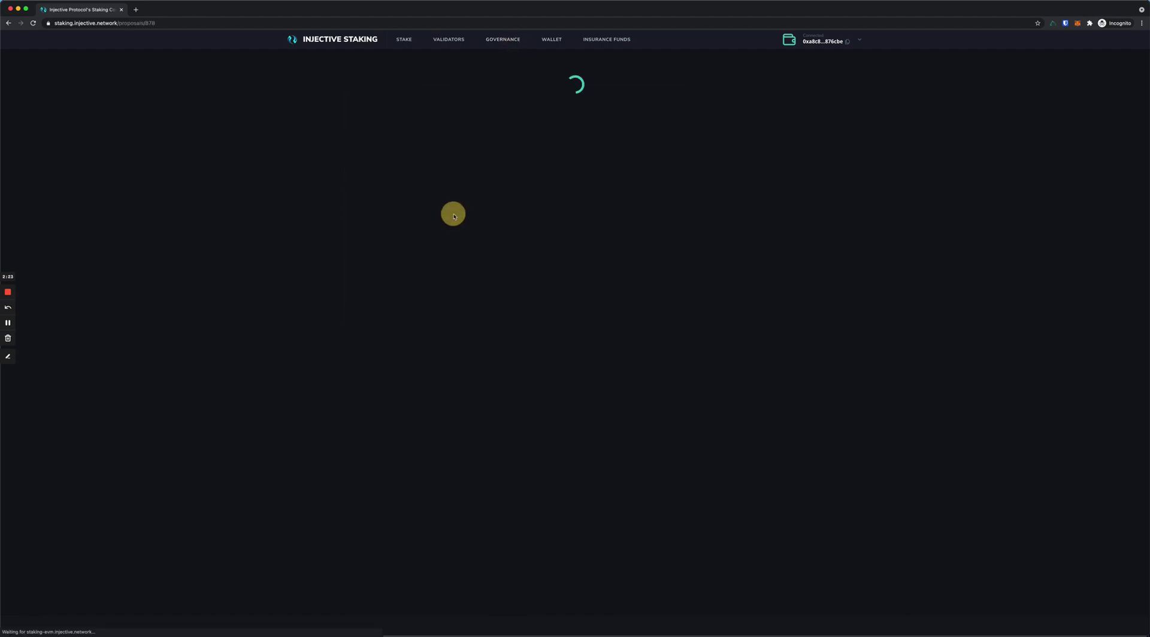
{"action": "scroll", "coordinate": [500, 349], "scroll_direction": "down", "scroll_amount": 1}
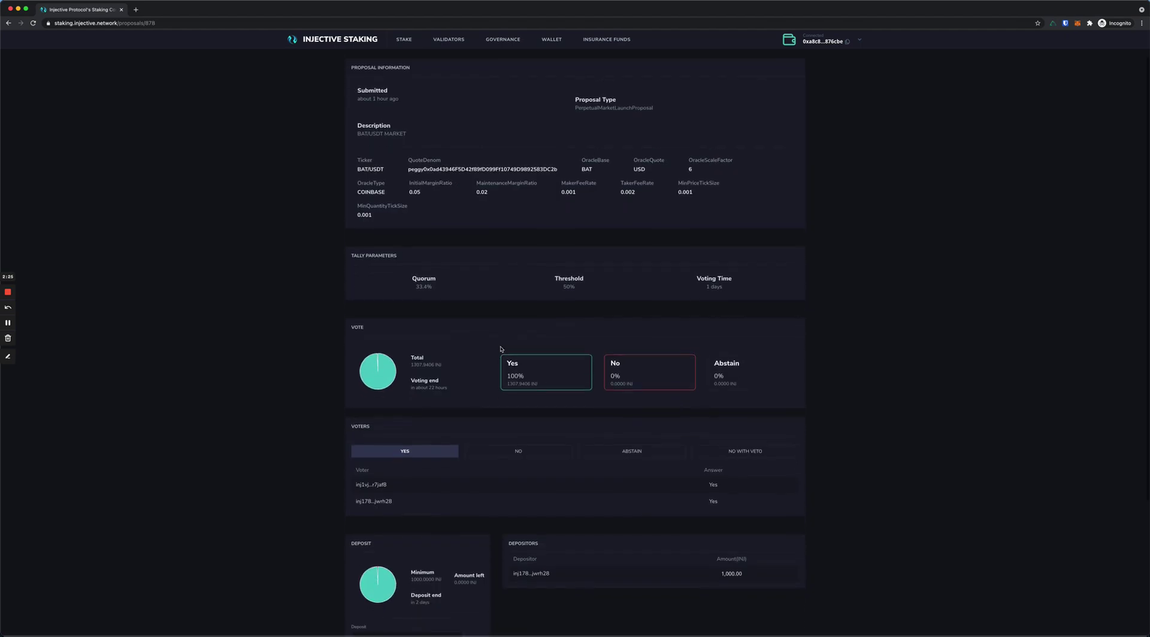
{"action": "scroll", "coordinate": [491, 311], "scroll_direction": "up", "scroll_amount": 1}
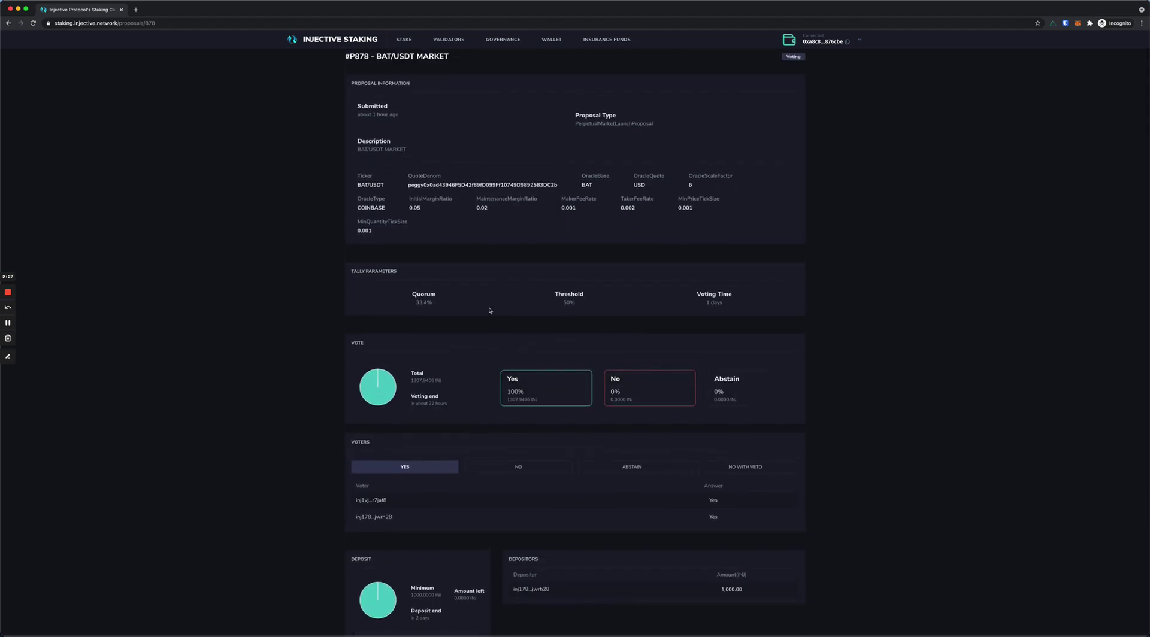
{"action": "scroll", "coordinate": [489, 310], "scroll_direction": "down", "scroll_amount": 3}
{"action": "scroll", "coordinate": [489, 310], "scroll_direction": "up", "scroll_amount": 3}
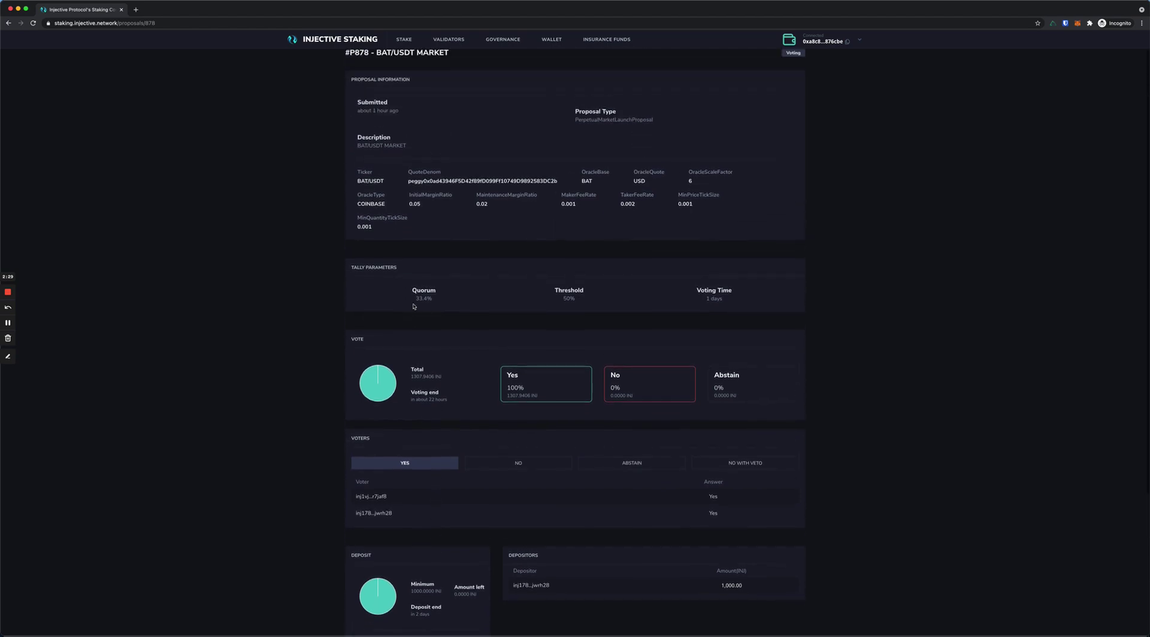
{"action": "left_click_drag", "start_coordinate": [413, 289], "coordinate": [434, 298]}
{"action": "left_click", "coordinate": [460, 308]}
{"action": "left_click_drag", "start_coordinate": [556, 291], "coordinate": [585, 304]}
{"action": "scroll", "coordinate": [482, 173], "scroll_direction": "up", "scroll_amount": 1}
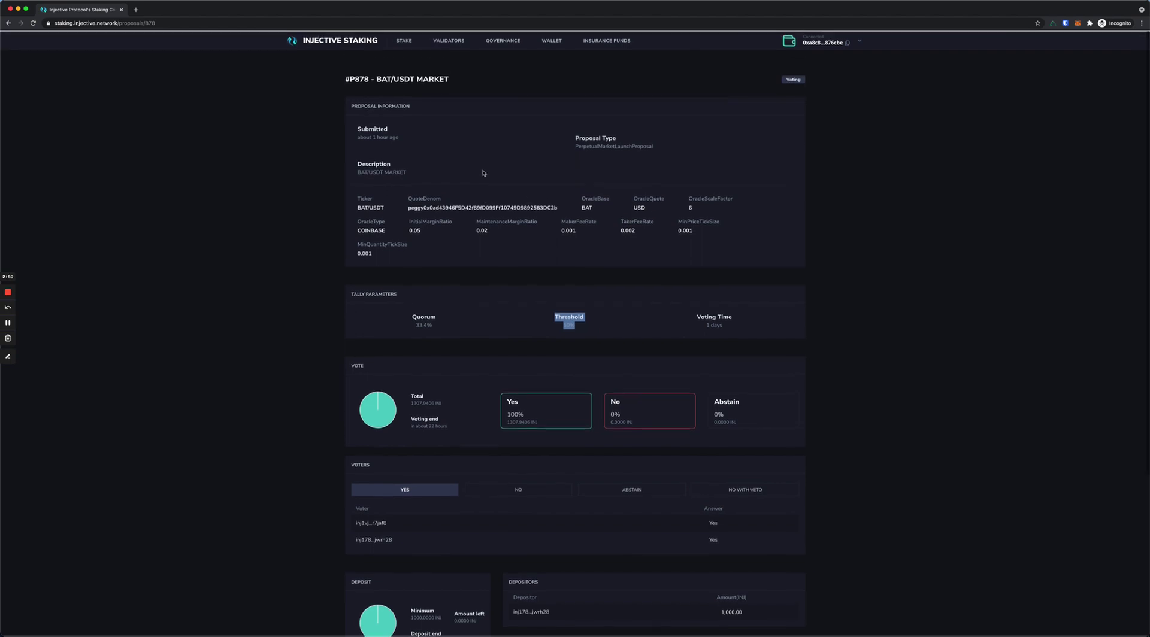
Step: Return to the governance overview and start a proposal to launch a spot market with UFT as the base denom
{"action": "left_click", "coordinate": [516, 43]}
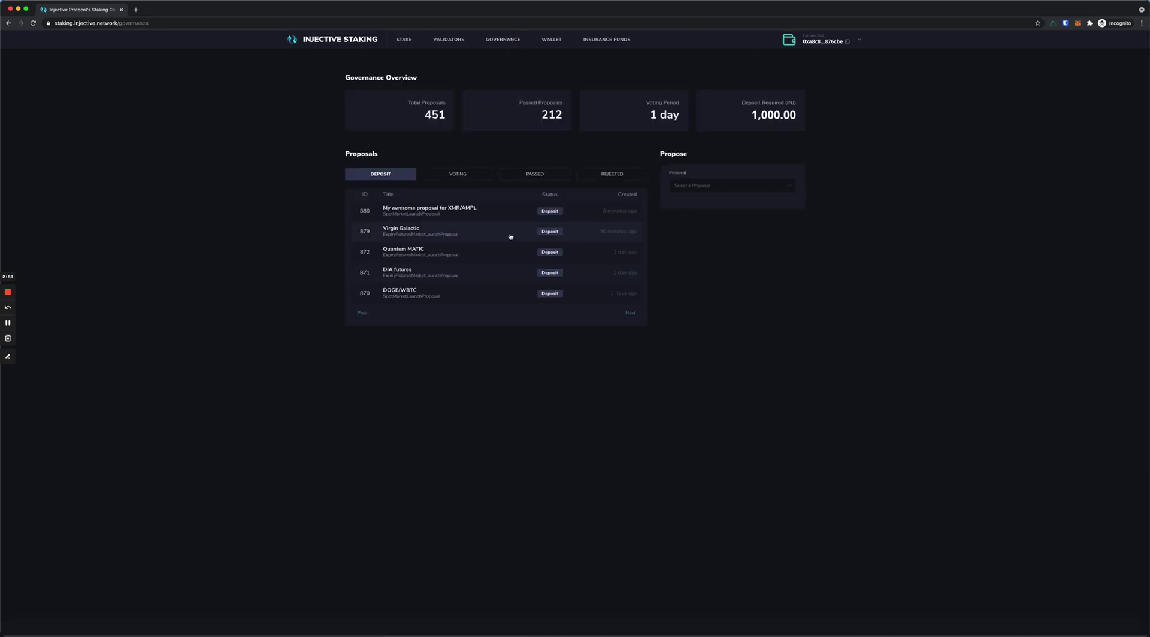
{"action": "left_click", "coordinate": [702, 185]}
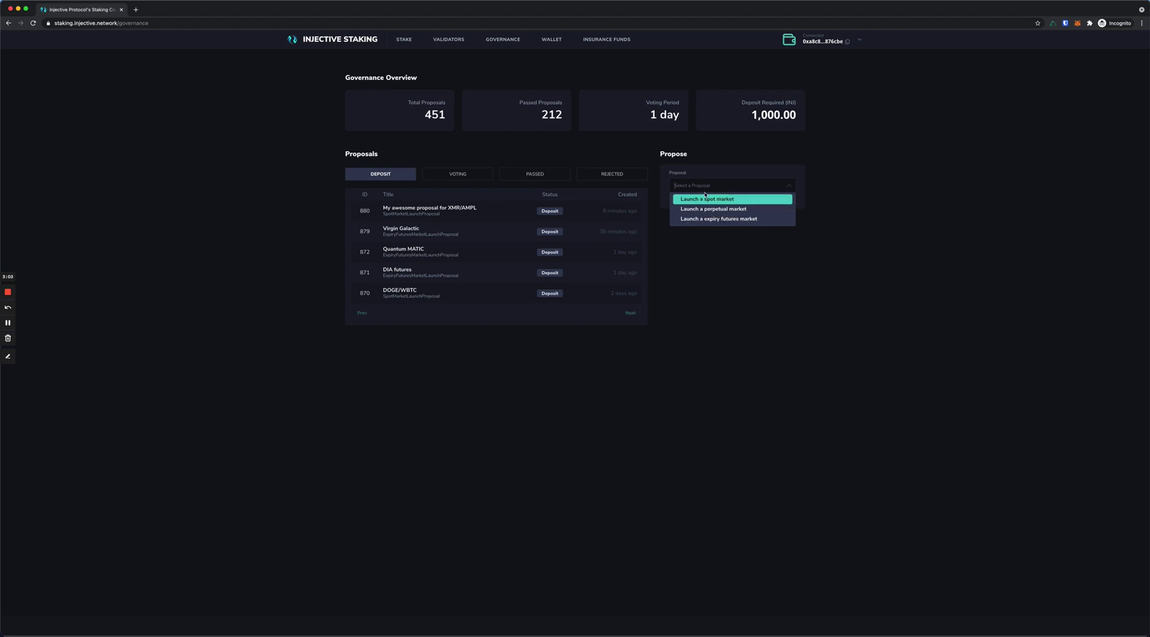
{"action": "left_click", "coordinate": [708, 200]}
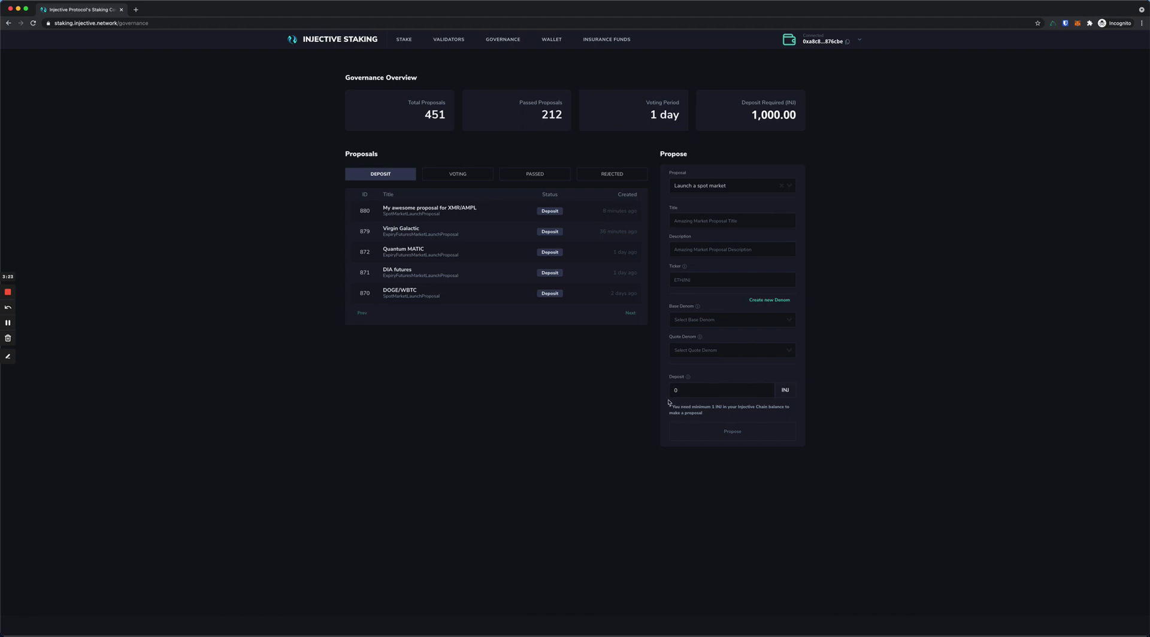
{"action": "left_click", "coordinate": [724, 248]}
{"action": "left_click", "coordinate": [711, 278]}
{"action": "left_click", "coordinate": [713, 321]}
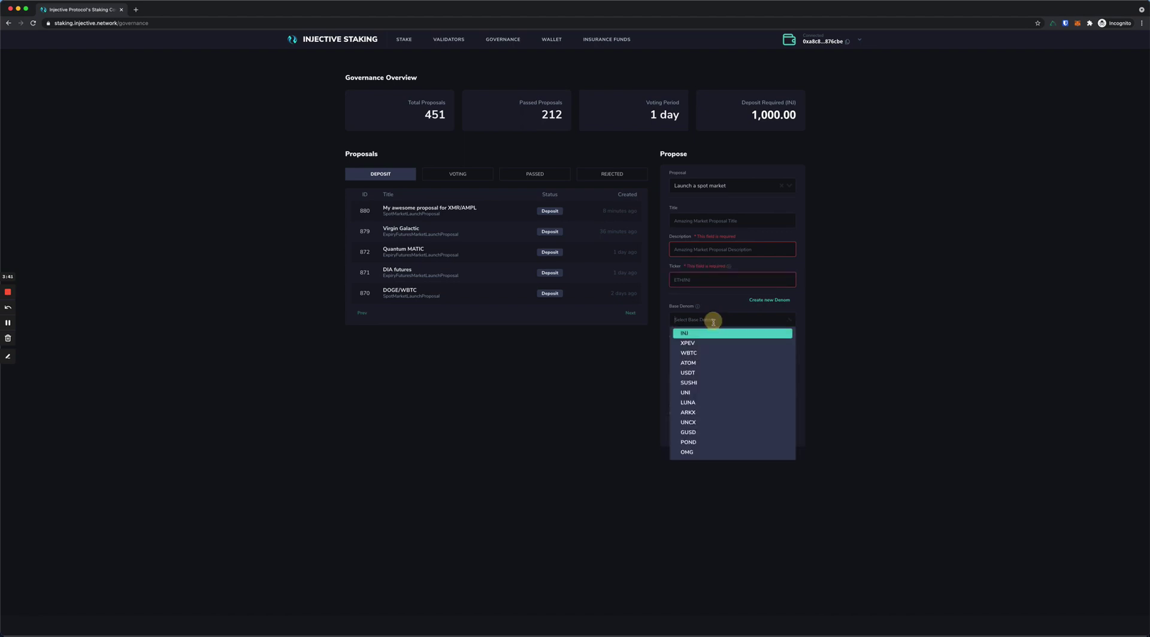
{"action": "scroll", "coordinate": [719, 377], "scroll_direction": "down", "scroll_amount": 5}
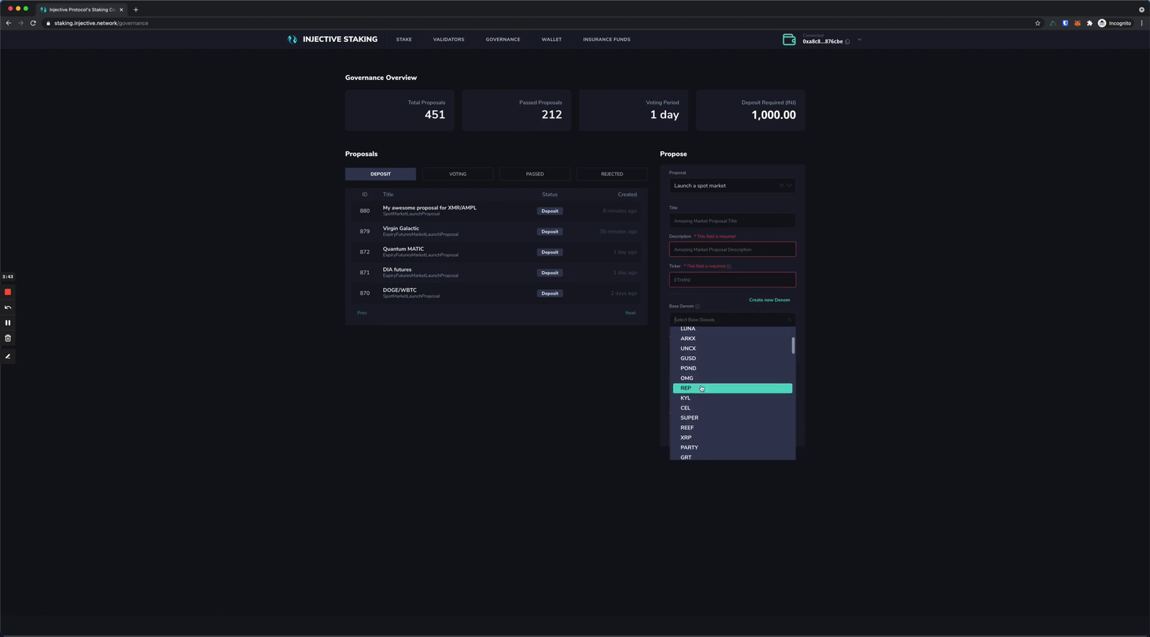
{"action": "scroll", "coordinate": [700, 377], "scroll_direction": "down", "scroll_amount": 3}
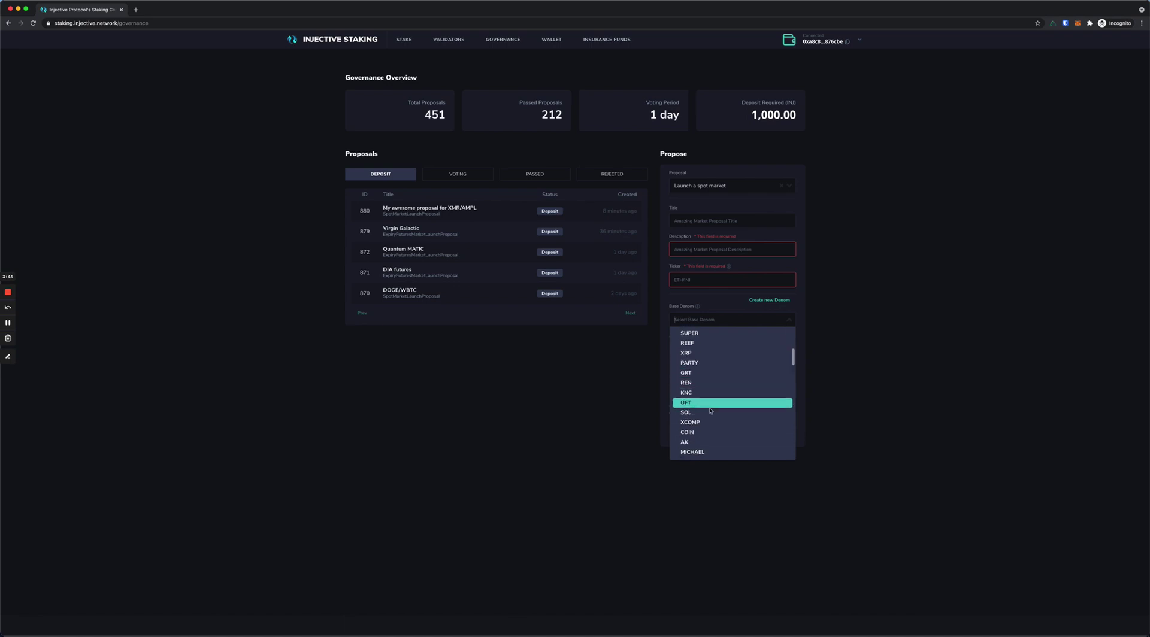
{"action": "left_click", "coordinate": [688, 403]}
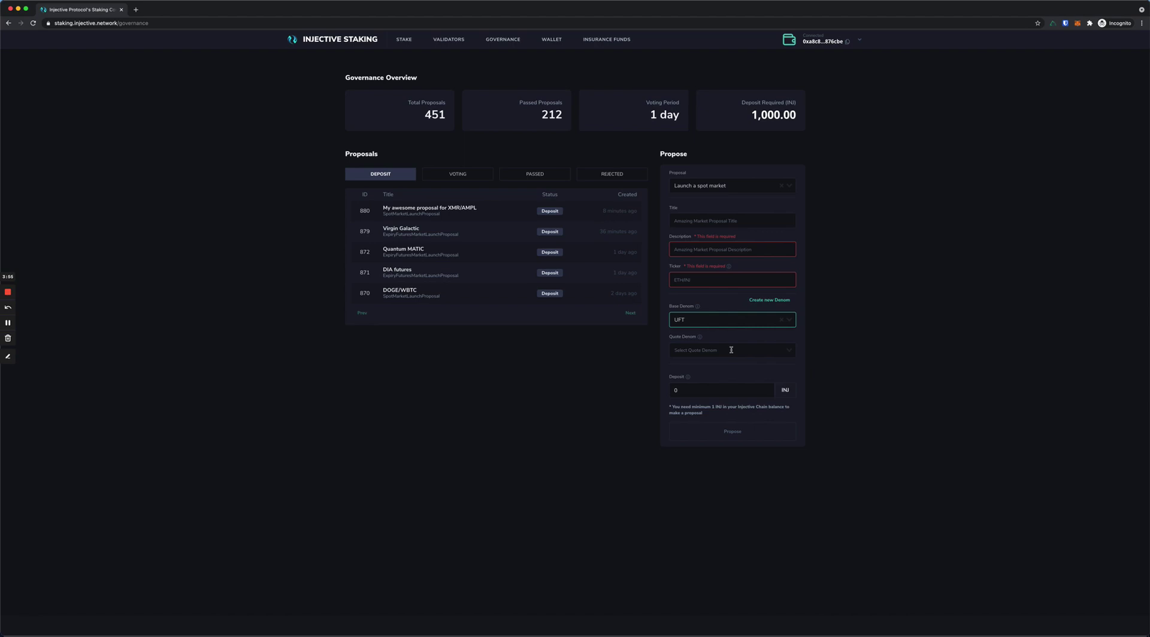
Step: Set the proposal's quote denom to COMP and take a brief look at the form for creating a new denom
{"action": "left_click", "coordinate": [731, 349]}
{"action": "scroll", "coordinate": [732, 419], "scroll_direction": "down", "scroll_amount": 3}
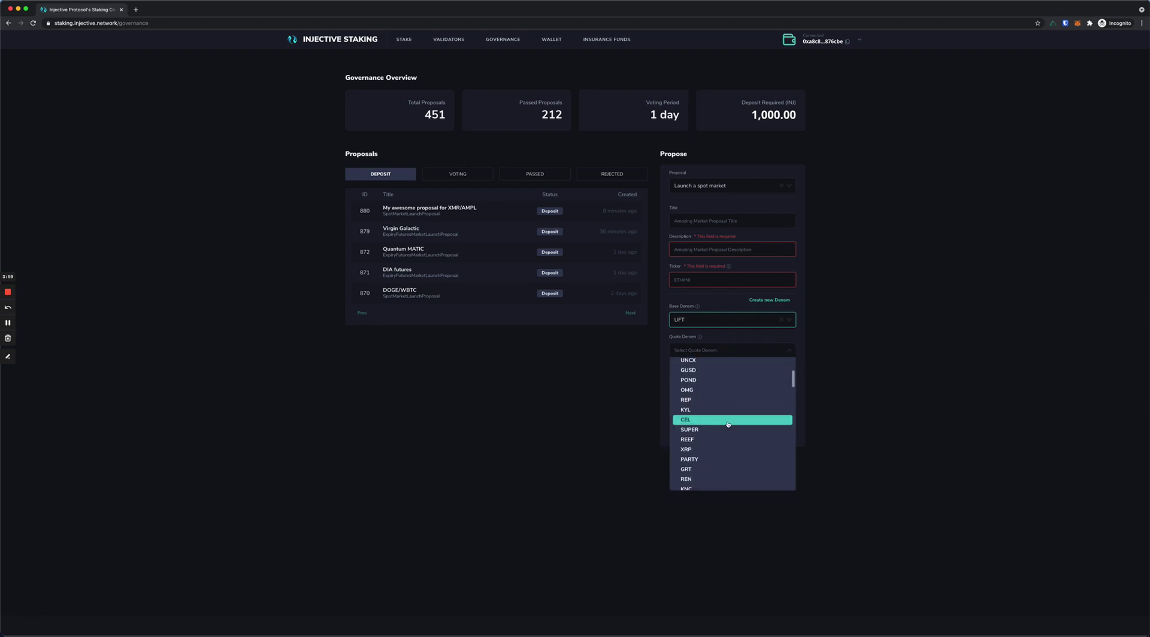
{"action": "scroll", "coordinate": [722, 429], "scroll_direction": "down", "scroll_amount": 5}
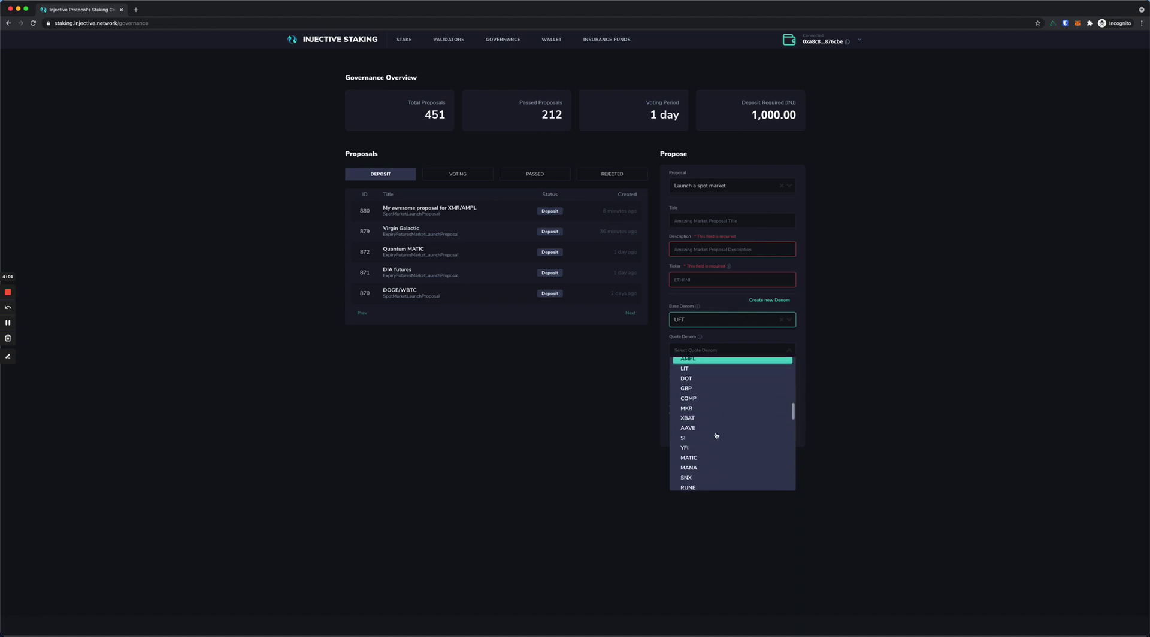
{"action": "scroll", "coordinate": [695, 419], "scroll_direction": "down", "scroll_amount": 5}
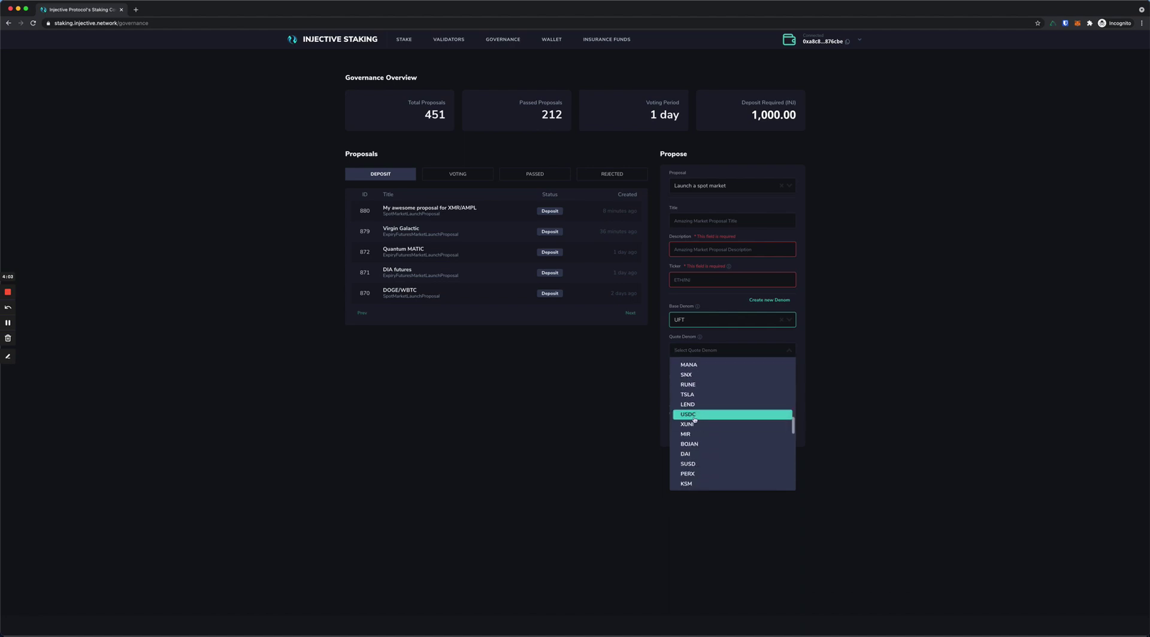
{"action": "scroll", "coordinate": [699, 446], "scroll_direction": "up", "scroll_amount": 3}
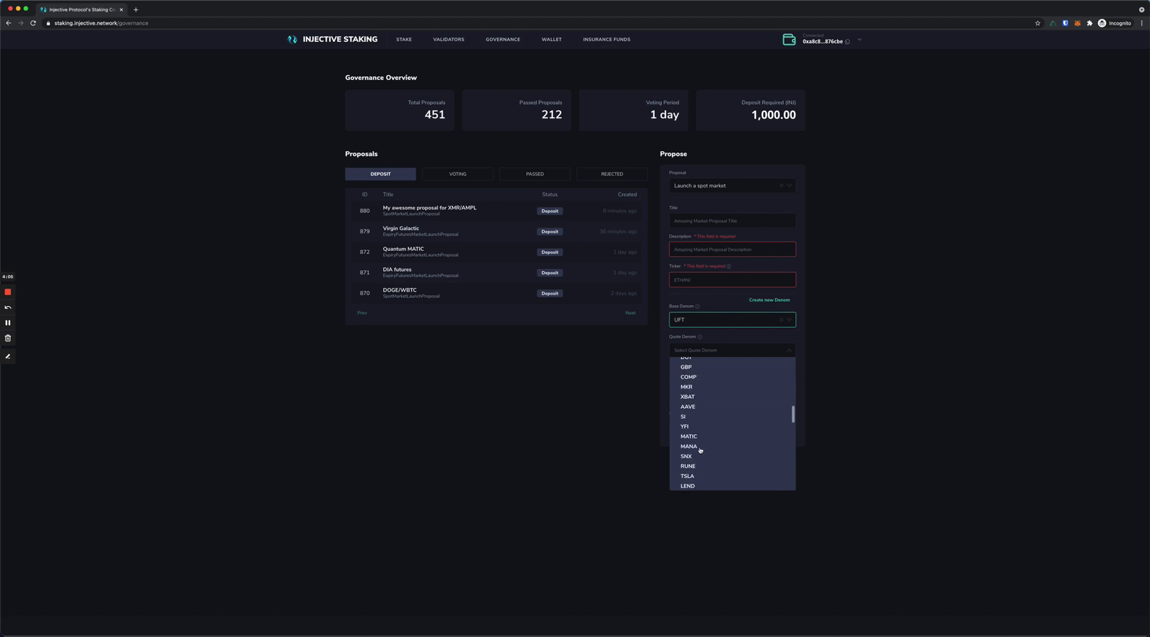
{"action": "left_click", "coordinate": [689, 377]}
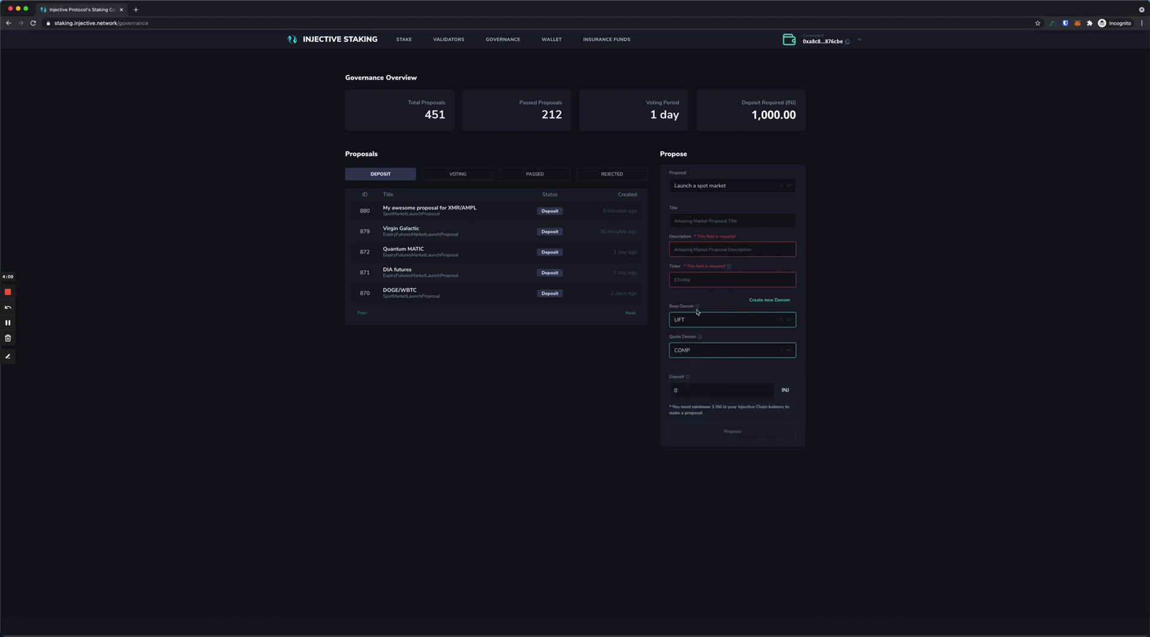
{"action": "left_click", "coordinate": [768, 300]}
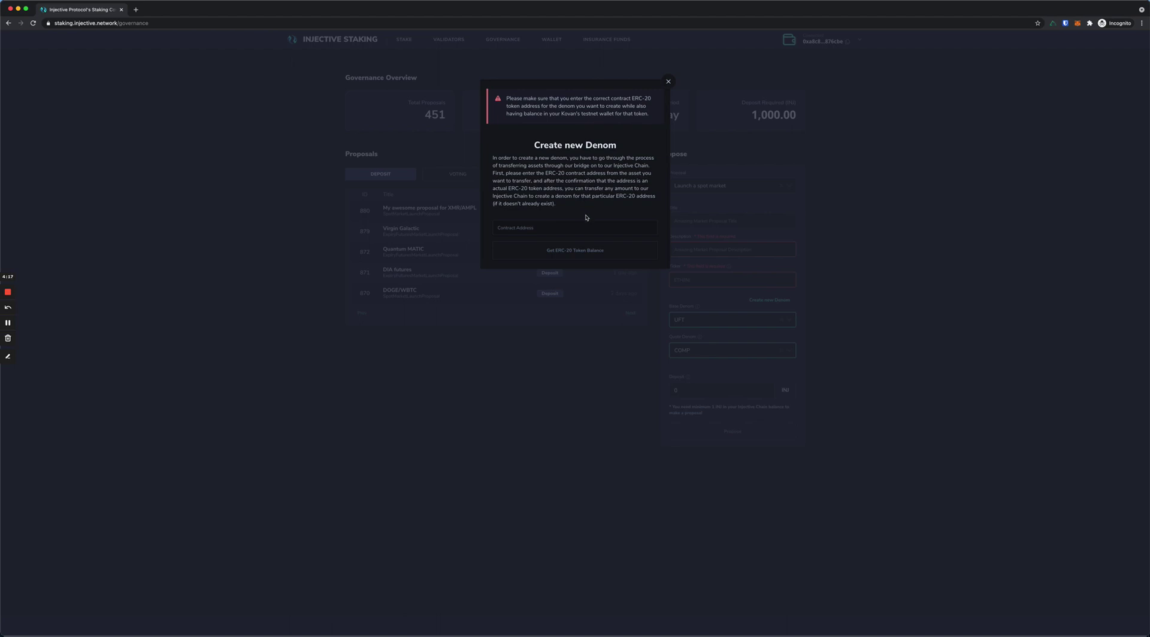
{"action": "left_click", "coordinate": [668, 82]}
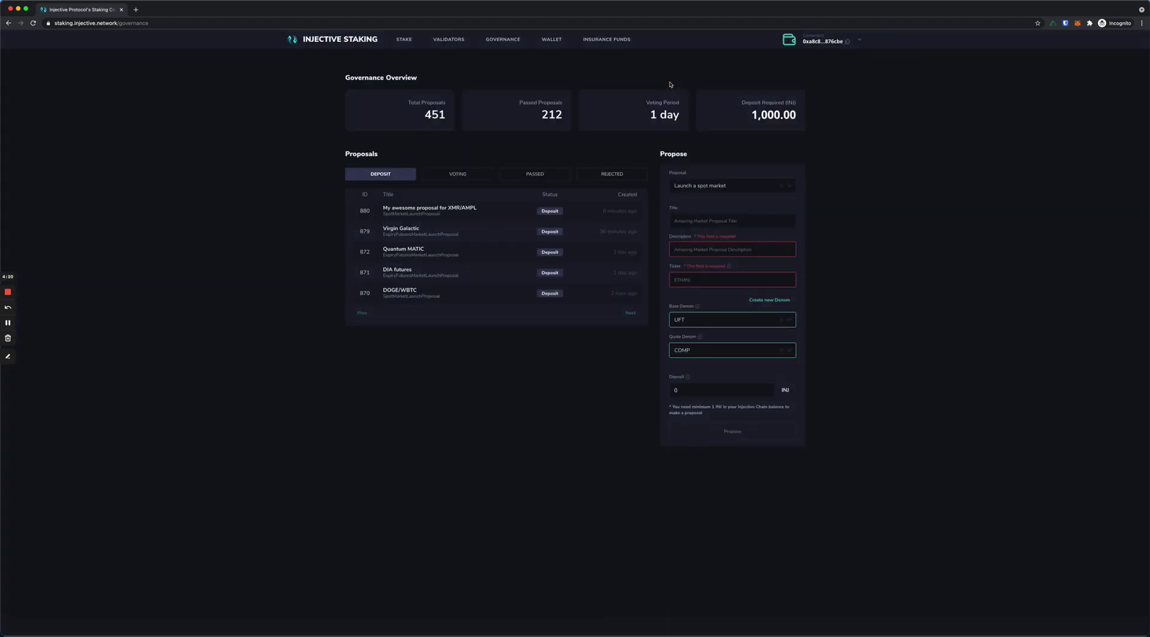
Step: Title the proposal "Amazing market title UFT/COMP" and describe it as "Amazing market description for the UFT/COMP market"
{"action": "left_click", "coordinate": [692, 220]}
{"action": "type", "text": "Amazing market title UFT/COMp"}
{"action": "key", "text": "Tab"}
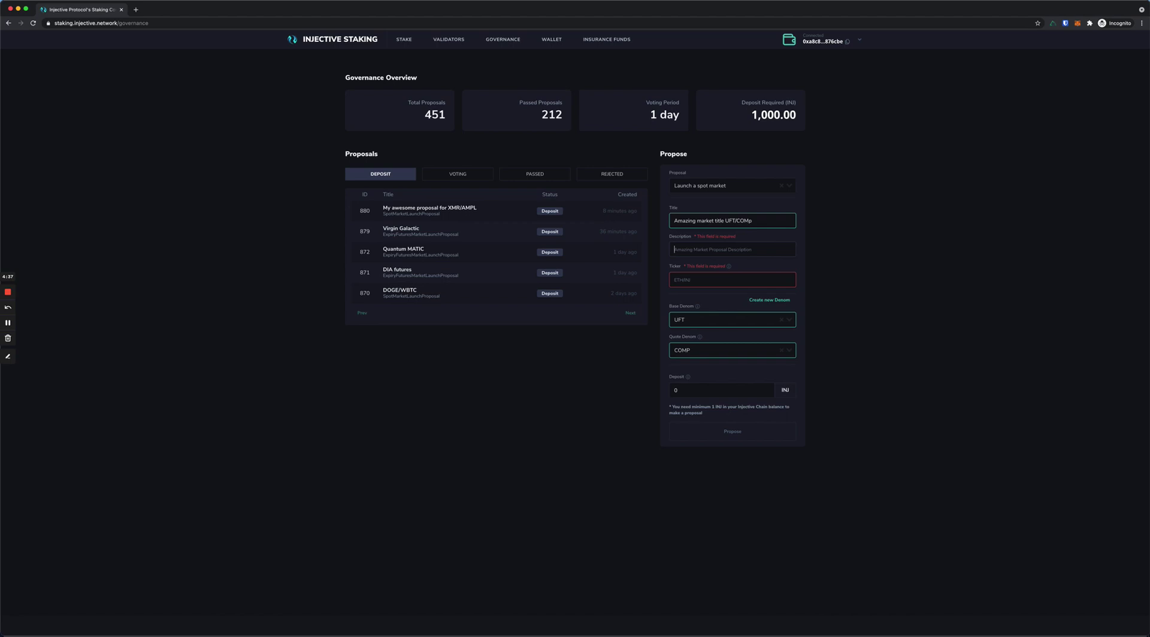
{"action": "type", "text": "Amazing market de"}
{"action": "type", "text": "scription for the UFT/"}
{"action": "type", "text": "COMP"}
{"action": "type", "text": " market"}
{"action": "triple_click", "coordinate": [759, 220]}
{"action": "type", "text": "Amazing market title UFT/COMP"}
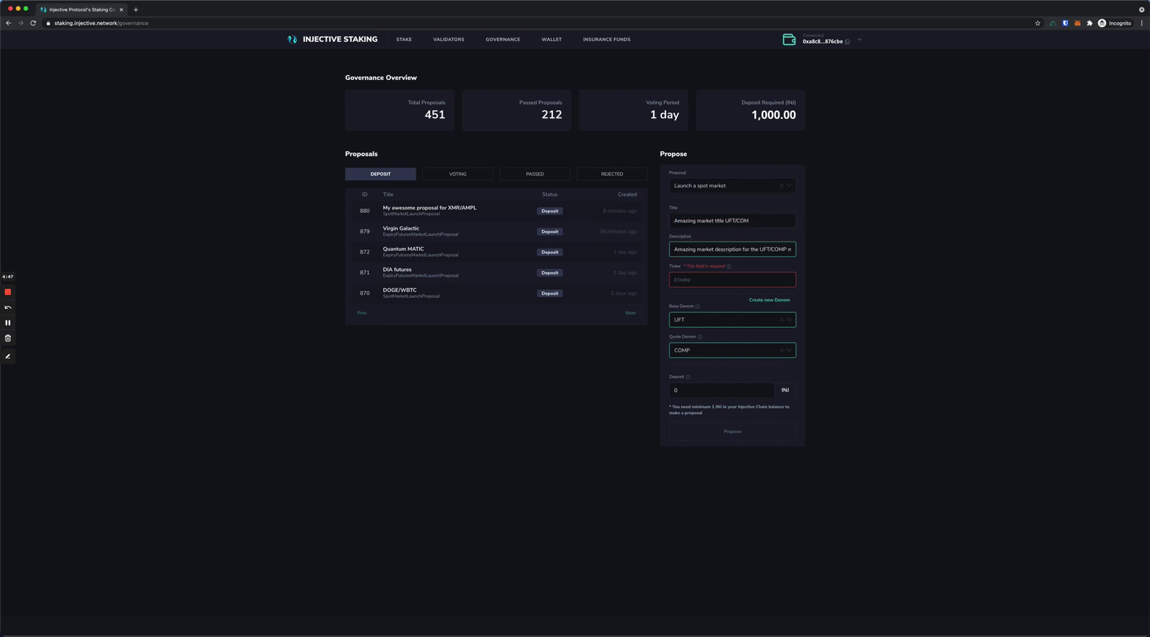
Step: Set the proposal's ticker to UFT/COMP and its deposit to 1 INJ
{"action": "left_click", "coordinate": [716, 280]}
{"action": "type", "text": "UFT/COMP"}
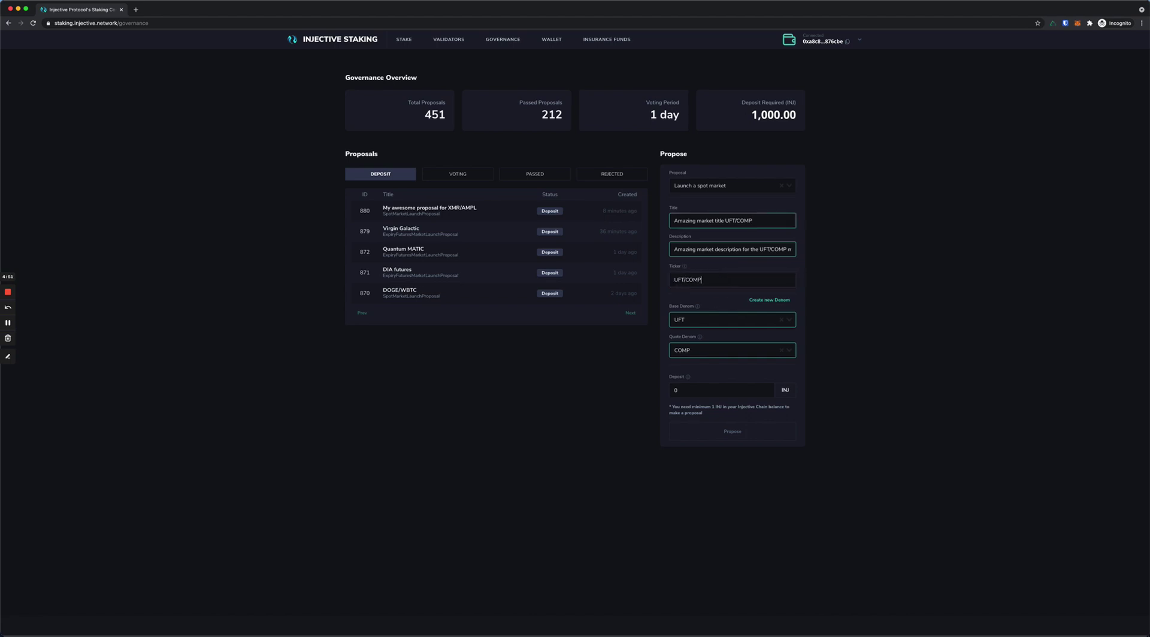
{"action": "left_click", "coordinate": [717, 364]}
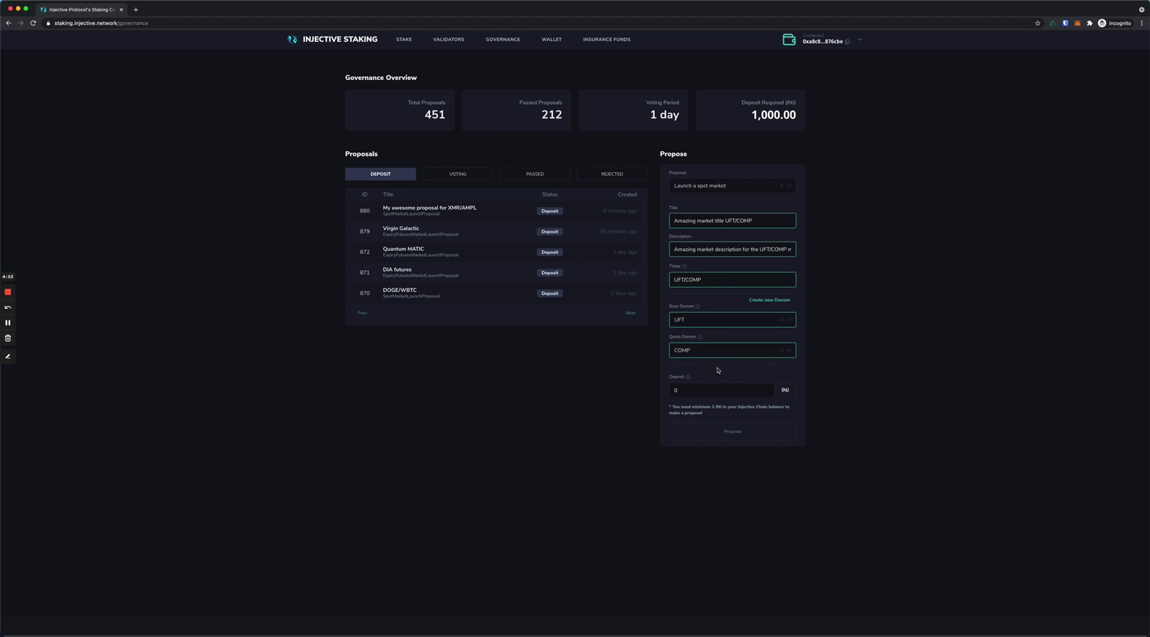
{"action": "left_click", "coordinate": [709, 389]}
{"action": "type", "text": "1"}
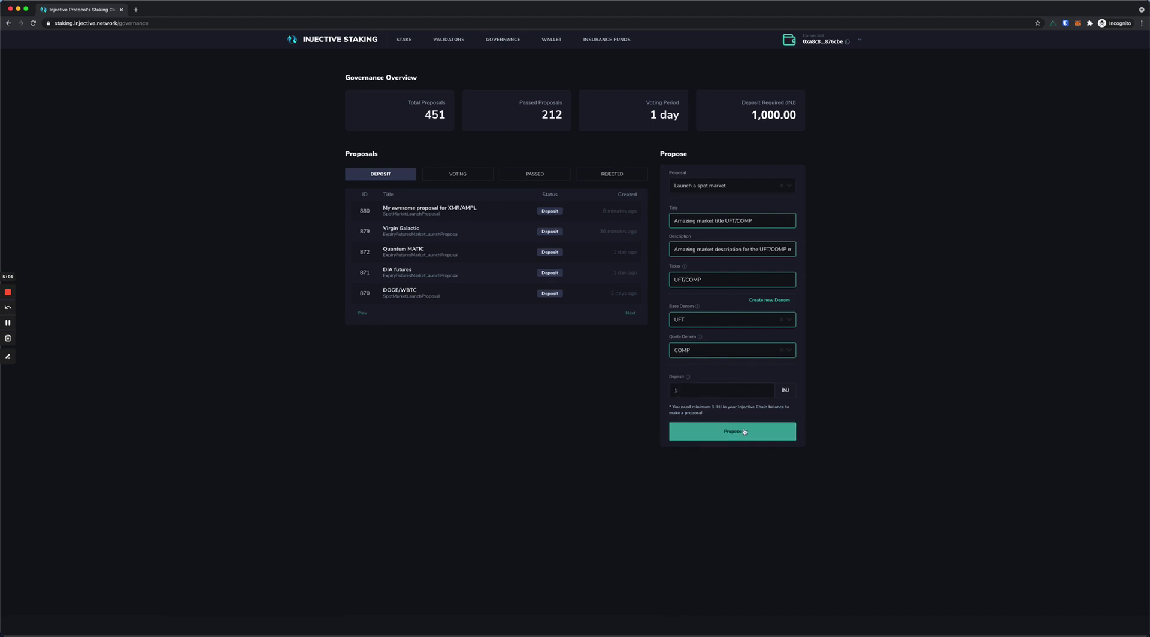
Step: Submit the spot market proposal and sign the transaction in MetaMask
{"action": "left_click", "coordinate": [743, 433]}
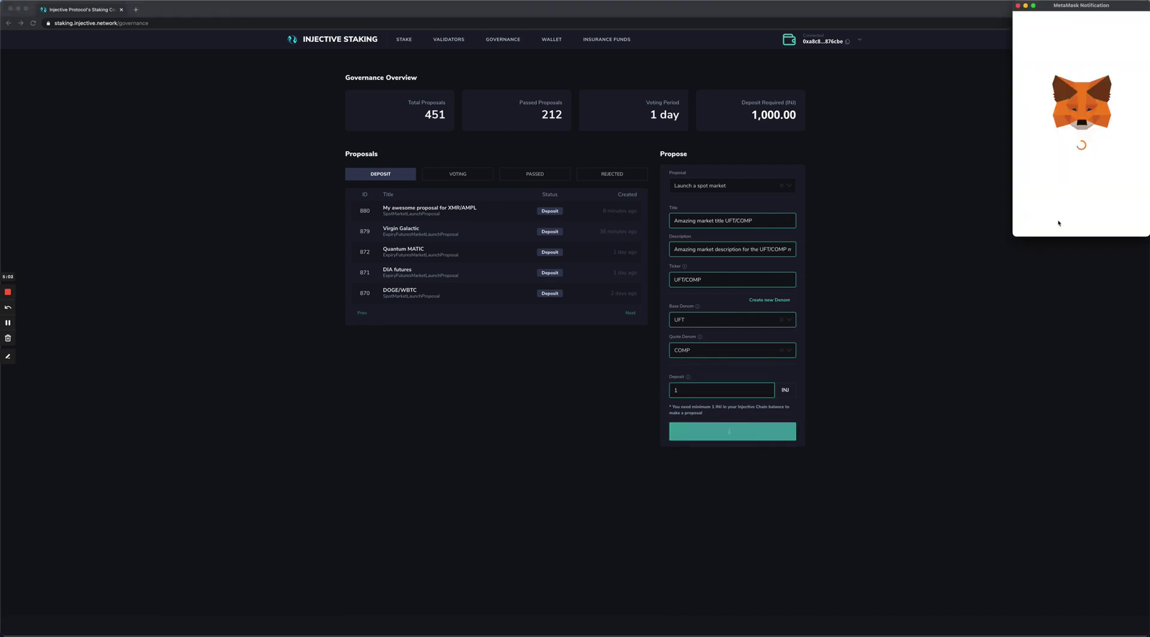
{"action": "scroll", "coordinate": [1058, 223], "scroll_direction": "down", "scroll_amount": 10}
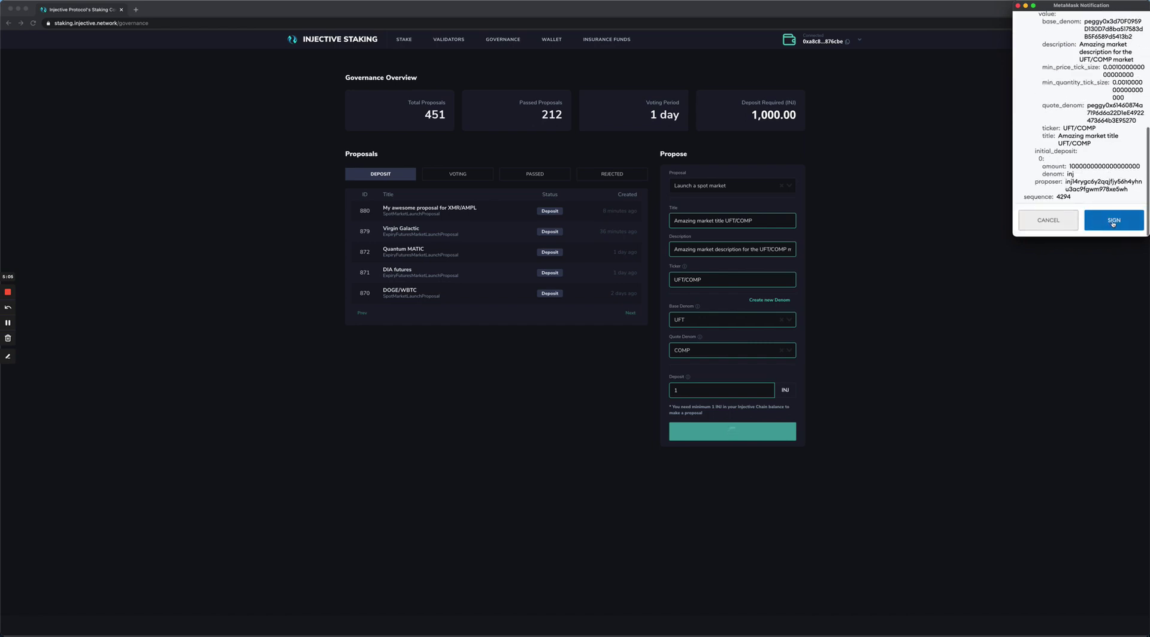
{"action": "left_click", "coordinate": [1113, 221]}
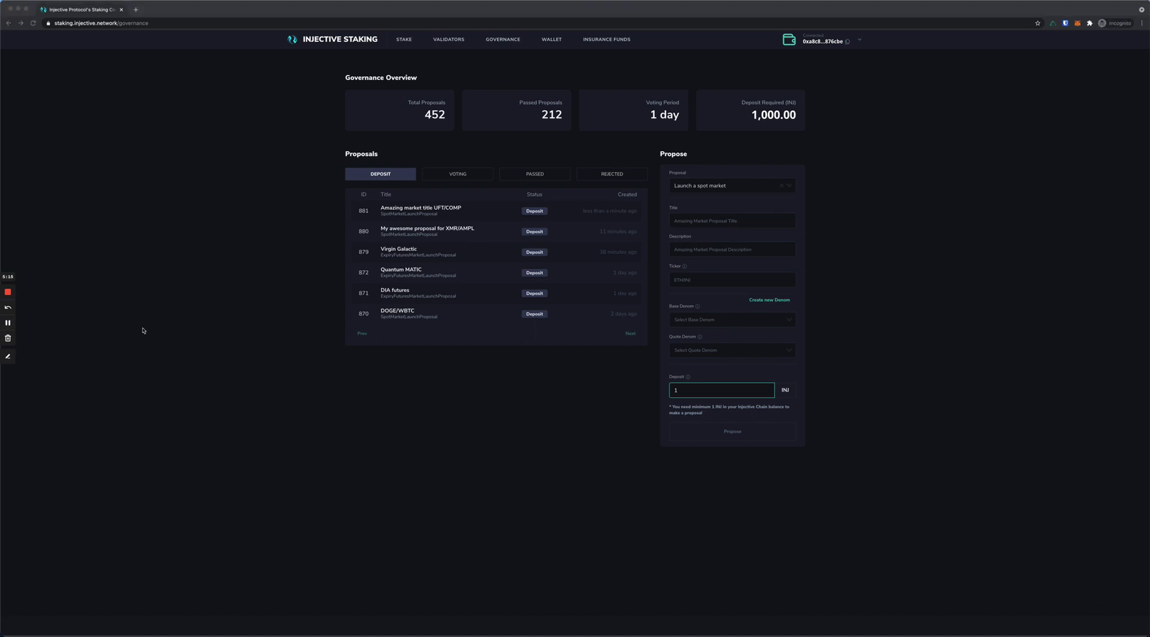
{"action": "left_click", "coordinate": [331, 214]}
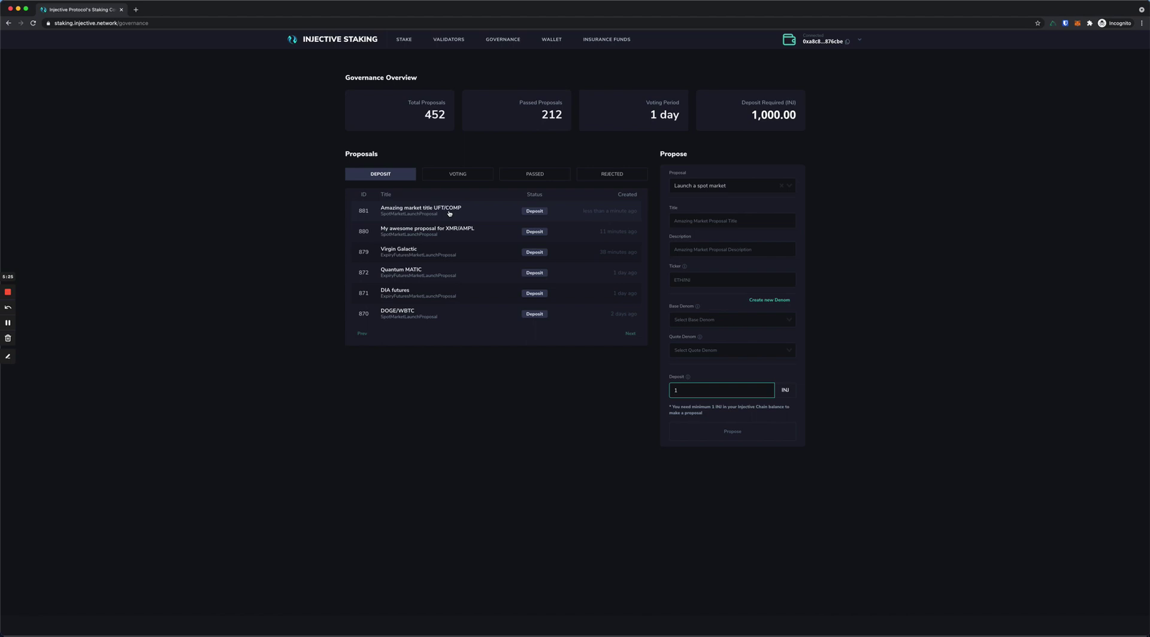
Step: Clear the current proposal type and choose to launch a perpetual market instead
{"action": "left_click", "coordinate": [782, 188]}
{"action": "left_click", "coordinate": [785, 185]}
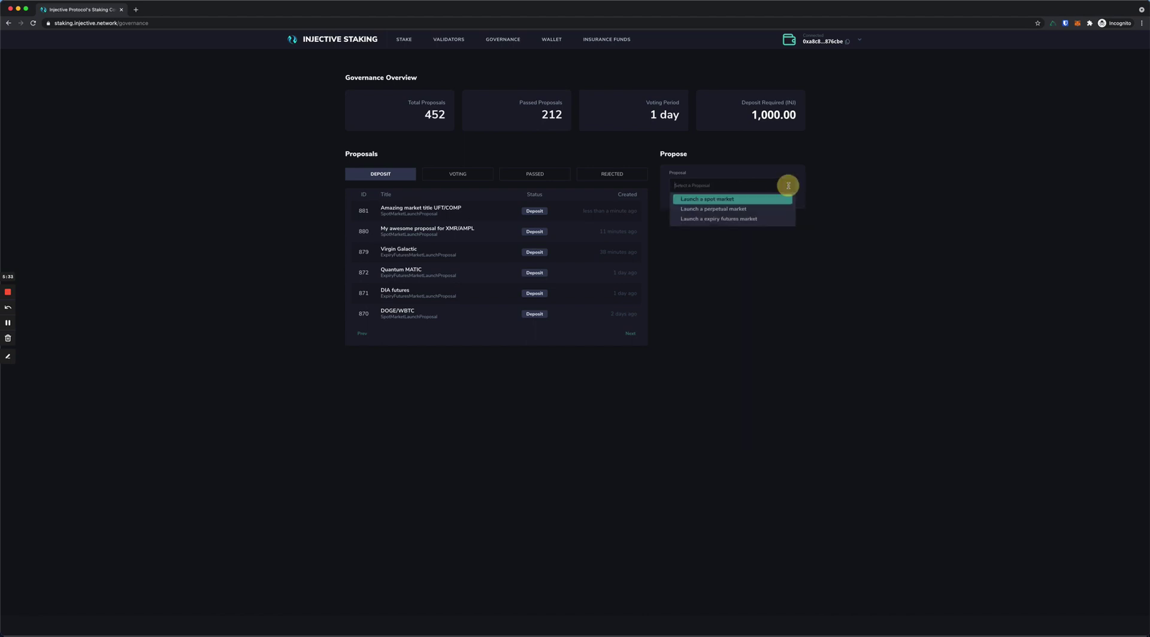
{"action": "left_click", "coordinate": [738, 209]}
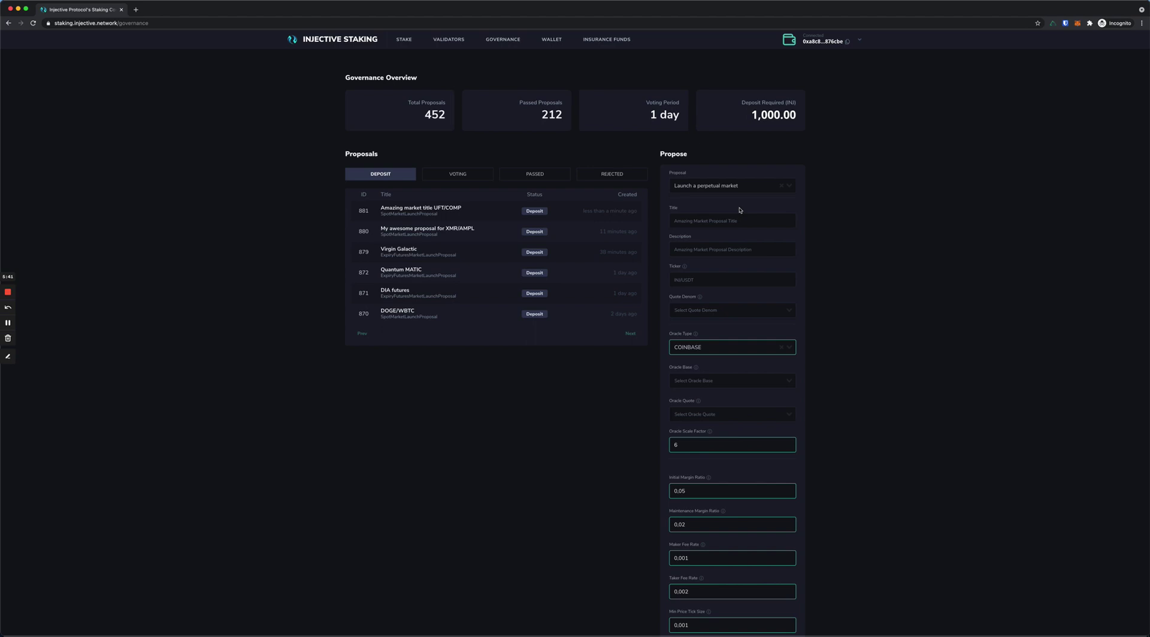
Step: Title the perpetual market proposal "Amazing market proposal for" and describe it as "Amazing market proposal description for"
{"action": "left_click", "coordinate": [708, 222]}
{"action": "type", "text": "Amazing market proposal for"}
{"action": "left_click", "coordinate": [731, 249]}
{"action": "type", "text": "Amazing market"}
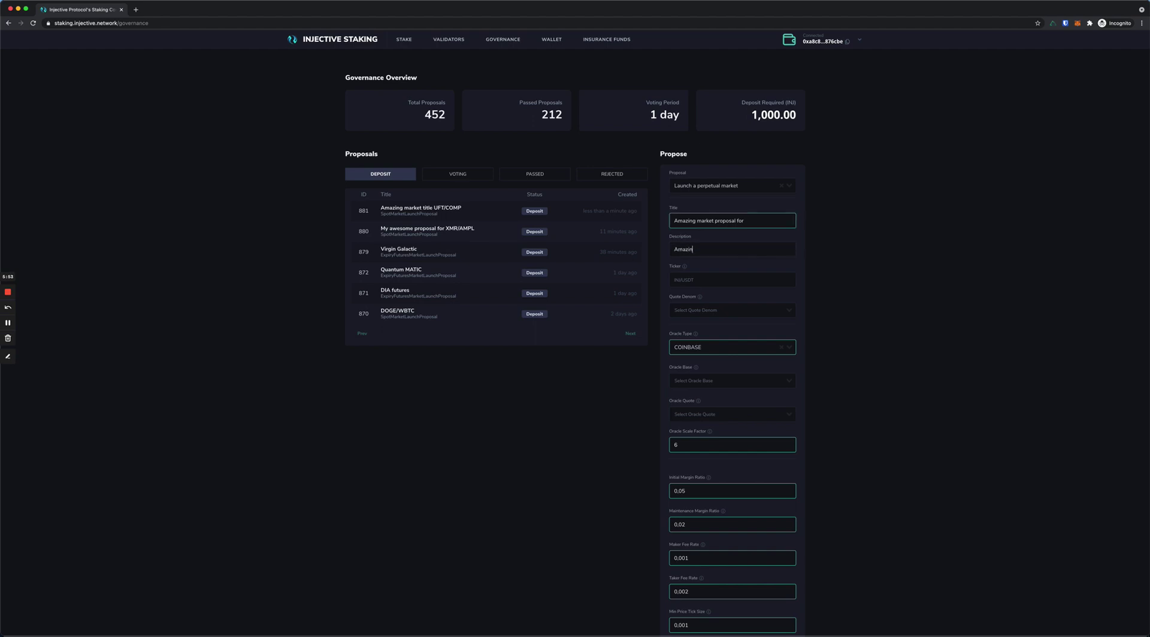
{"action": "type", "text": " proposal description for"}
{"action": "key", "text": "Tab"}
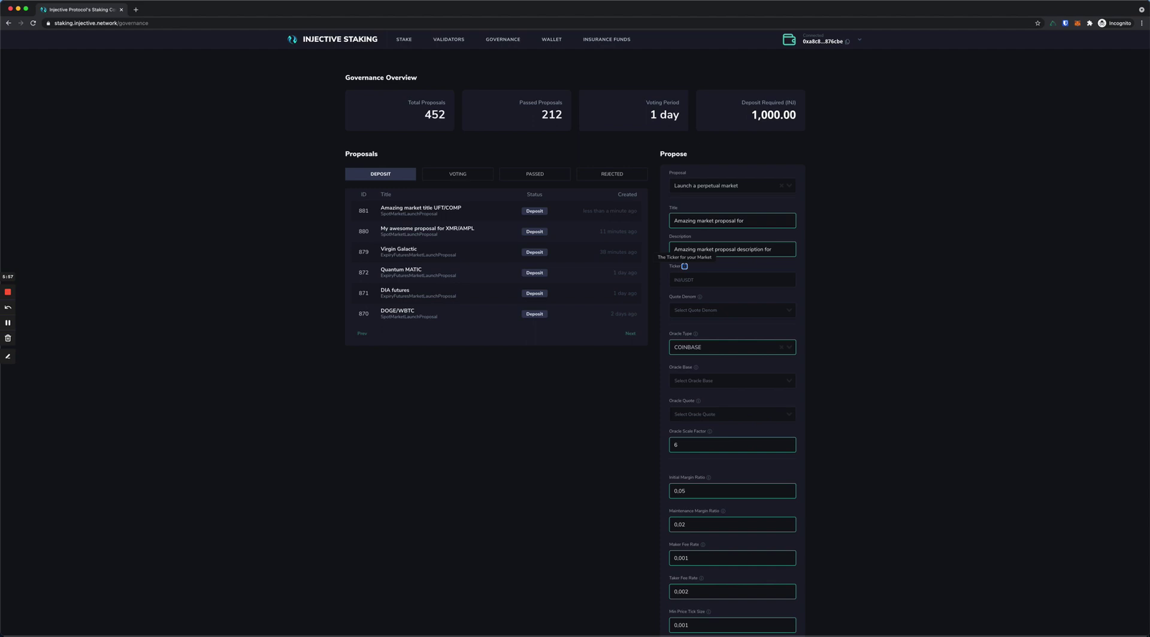
{"action": "left_click", "coordinate": [665, 290]}
Step: Set the perpetual market proposal's quote denom to GRT
{"action": "left_click", "coordinate": [711, 310]}
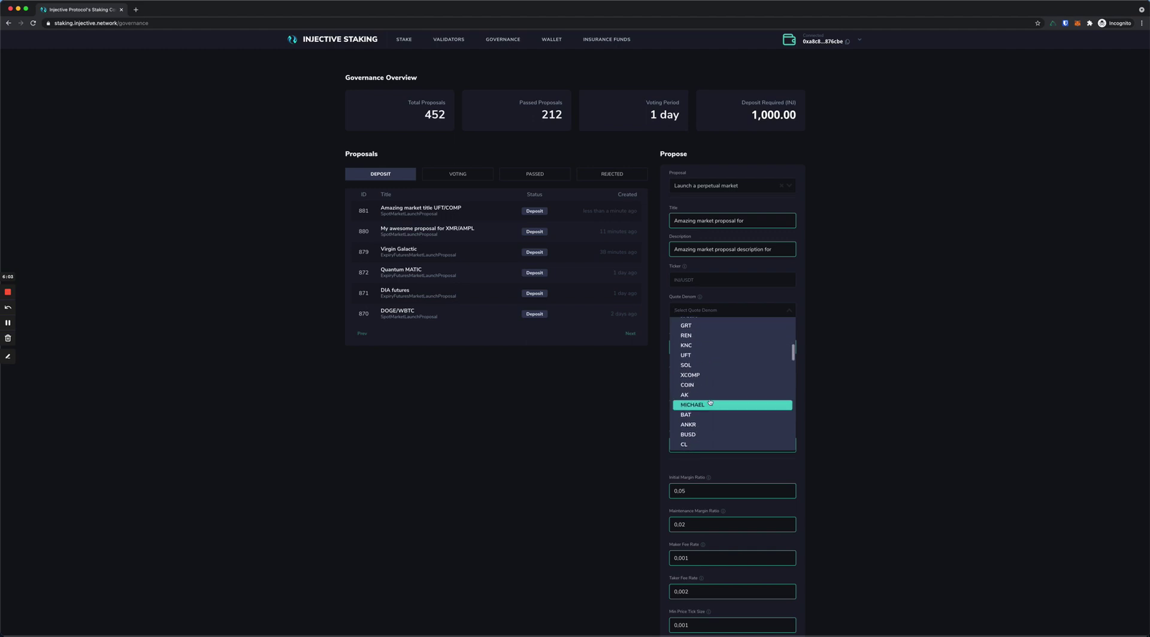
{"action": "scroll", "coordinate": [709, 402], "scroll_direction": "down", "scroll_amount": 5}
{"action": "type", "text": "win"}
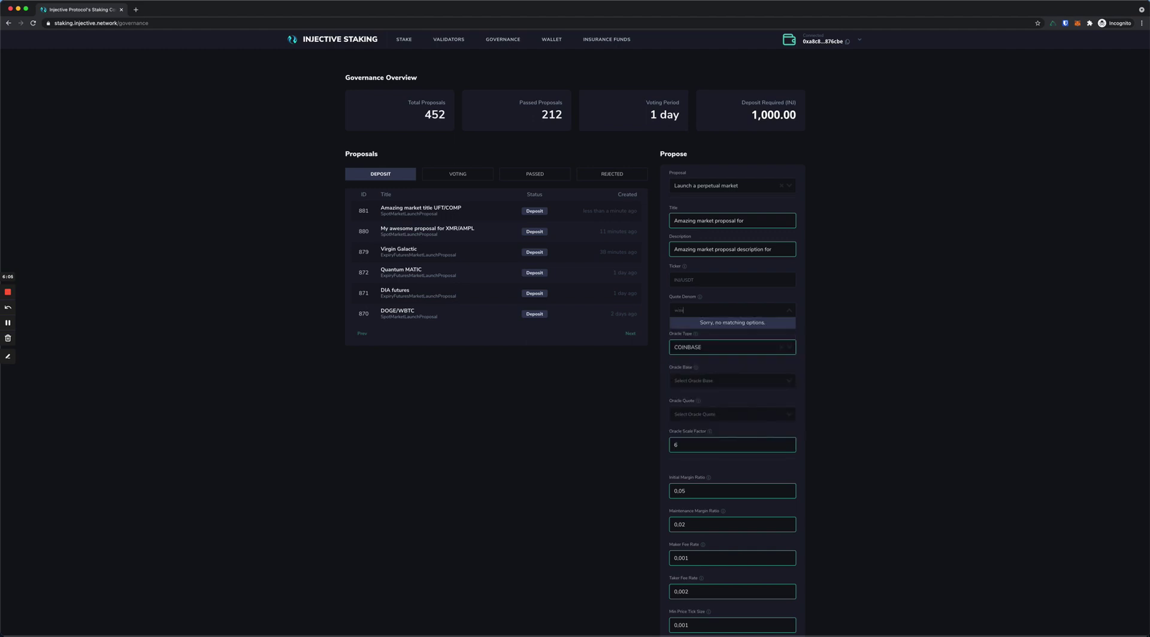
{"action": "key", "text": "BackSpace"}
{"action": "key", "text": "BackSpace"}
{"action": "key", "text": "BackSpace"}
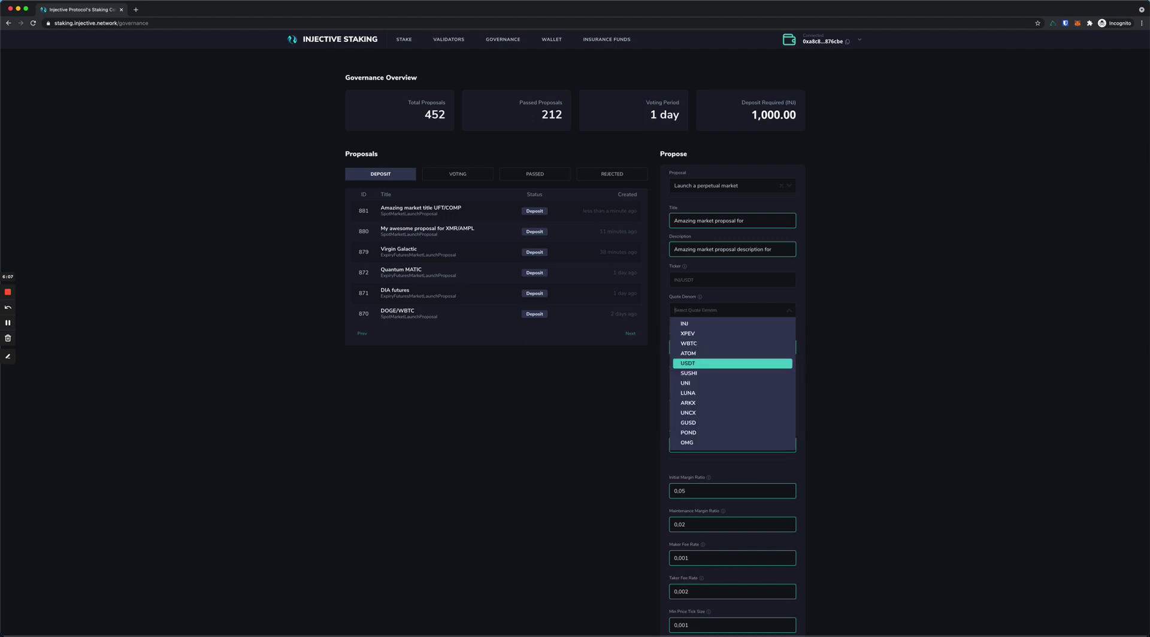
{"action": "scroll", "coordinate": [726, 403], "scroll_direction": "down", "scroll_amount": 5}
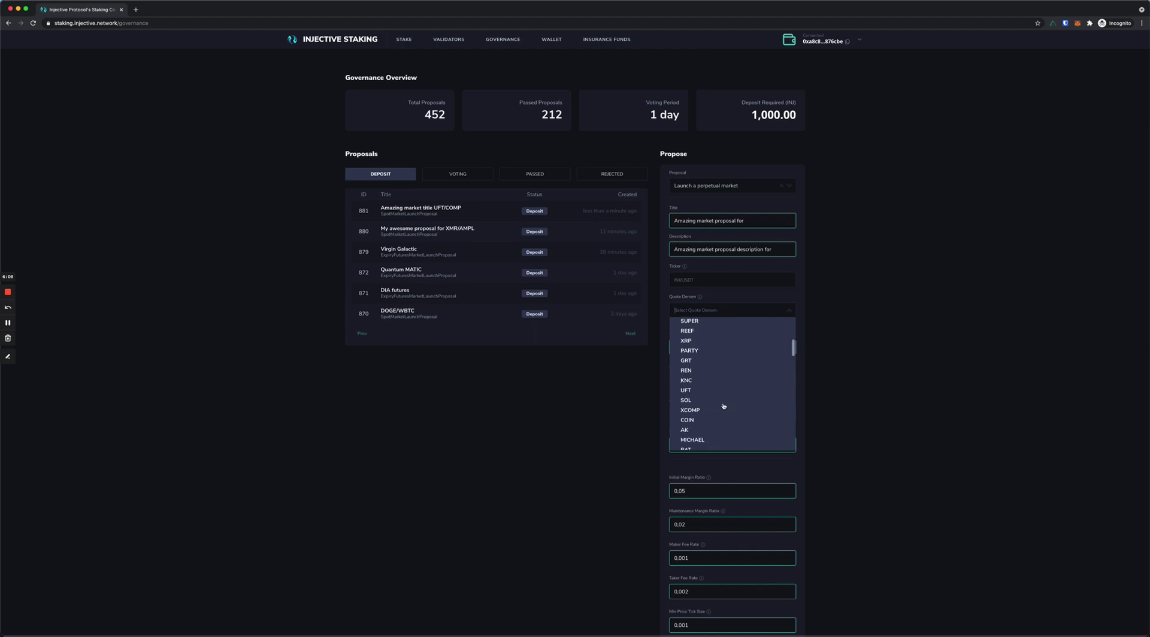
{"action": "left_click", "coordinate": [689, 367]}
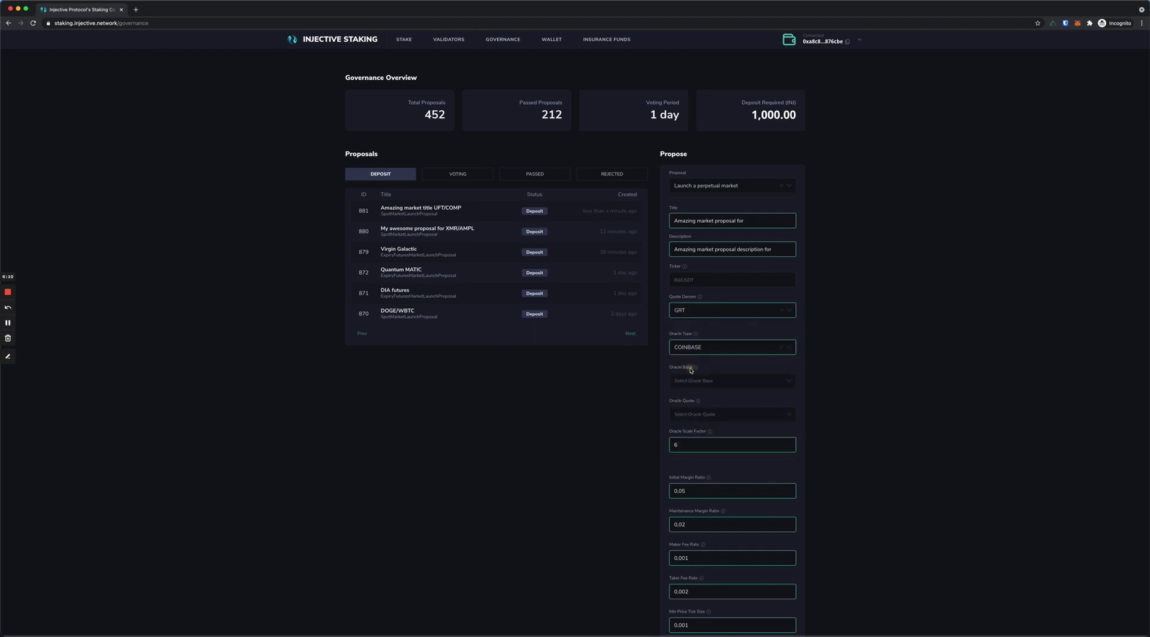
Step: Configure the market's oracle as COINBASE with LINK as the oracle base and USD as the oracle quote
{"action": "left_click", "coordinate": [715, 347]}
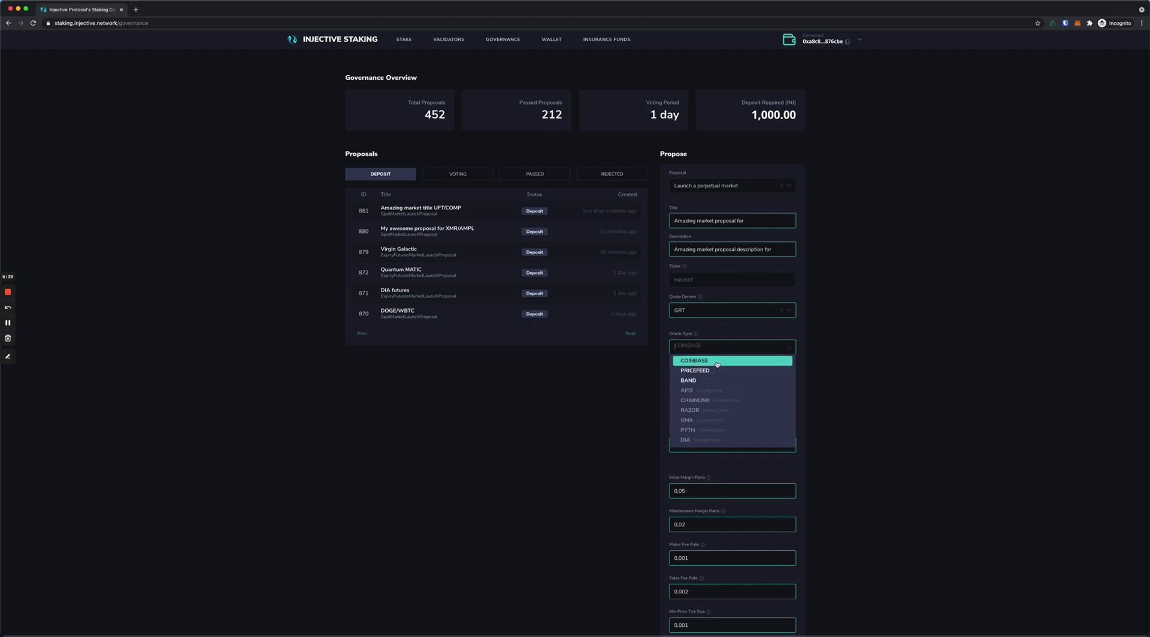
{"action": "left_click", "coordinate": [716, 362]}
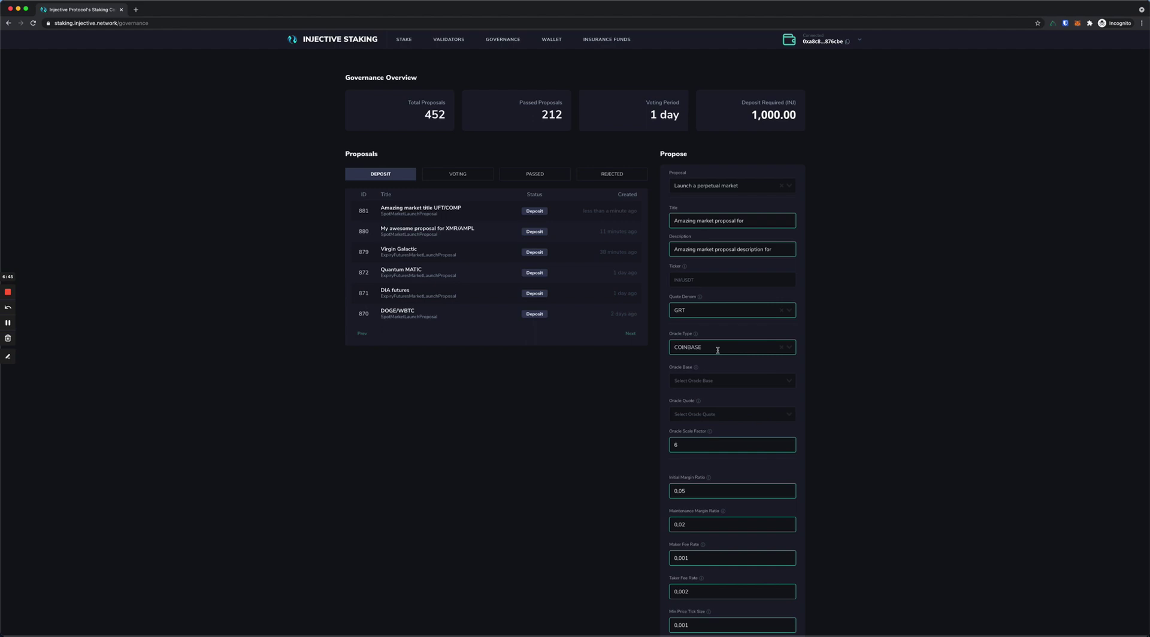
{"action": "scroll", "coordinate": [718, 350], "scroll_direction": "down", "scroll_amount": 2}
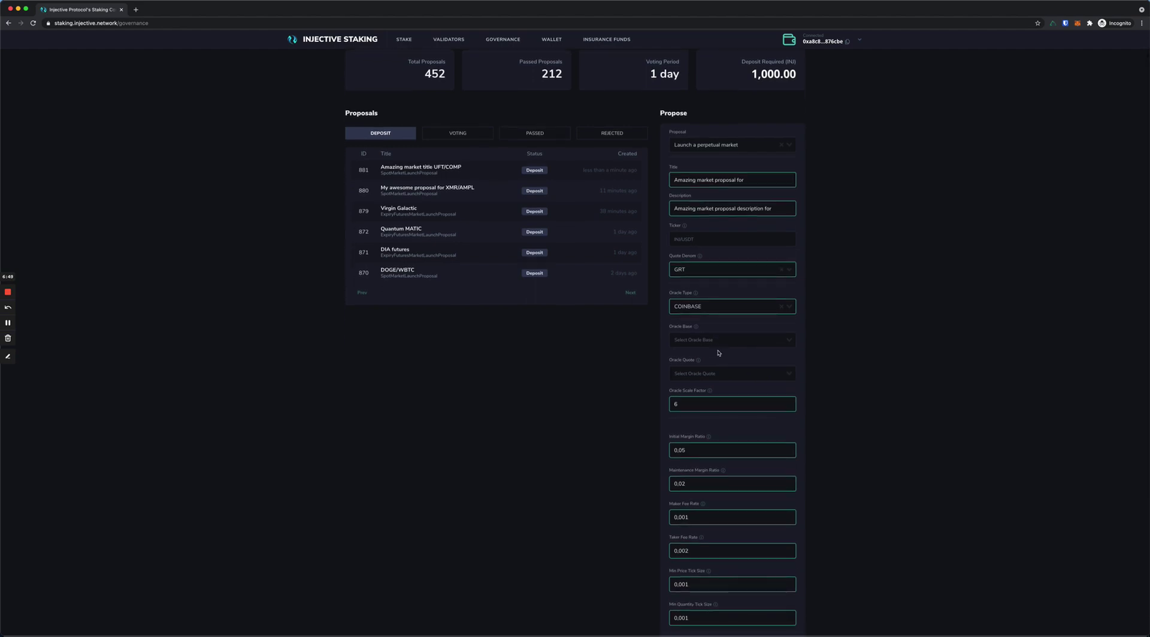
{"action": "left_click", "coordinate": [712, 341]}
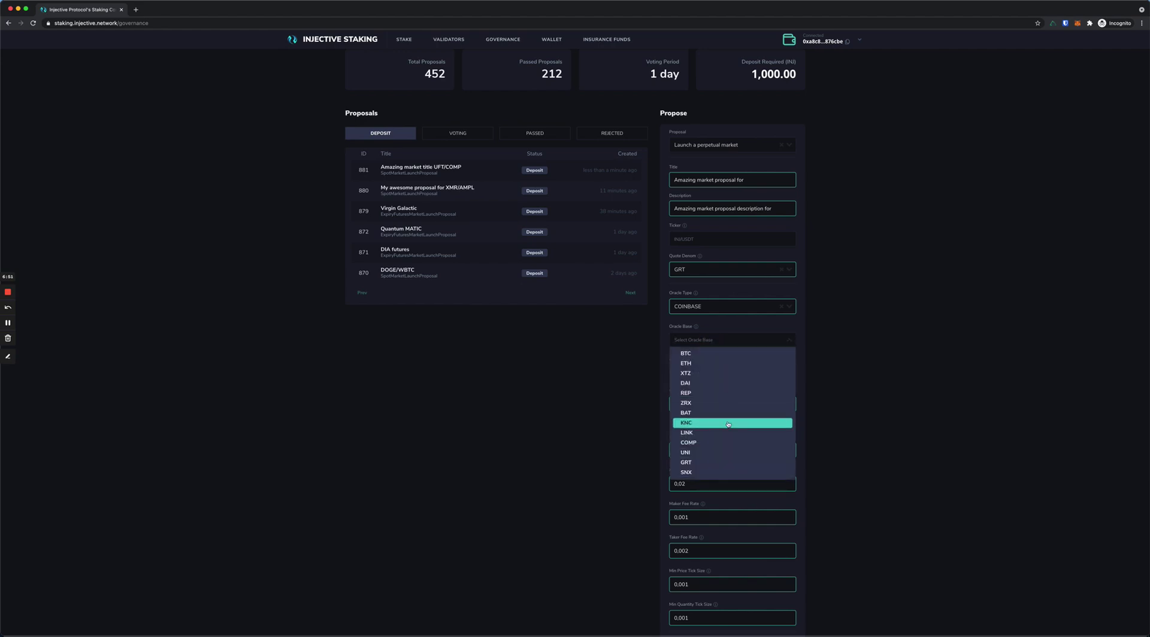
{"action": "scroll", "coordinate": [722, 424], "scroll_direction": "down", "scroll_amount": 2}
{"action": "left_click", "coordinate": [724, 393]}
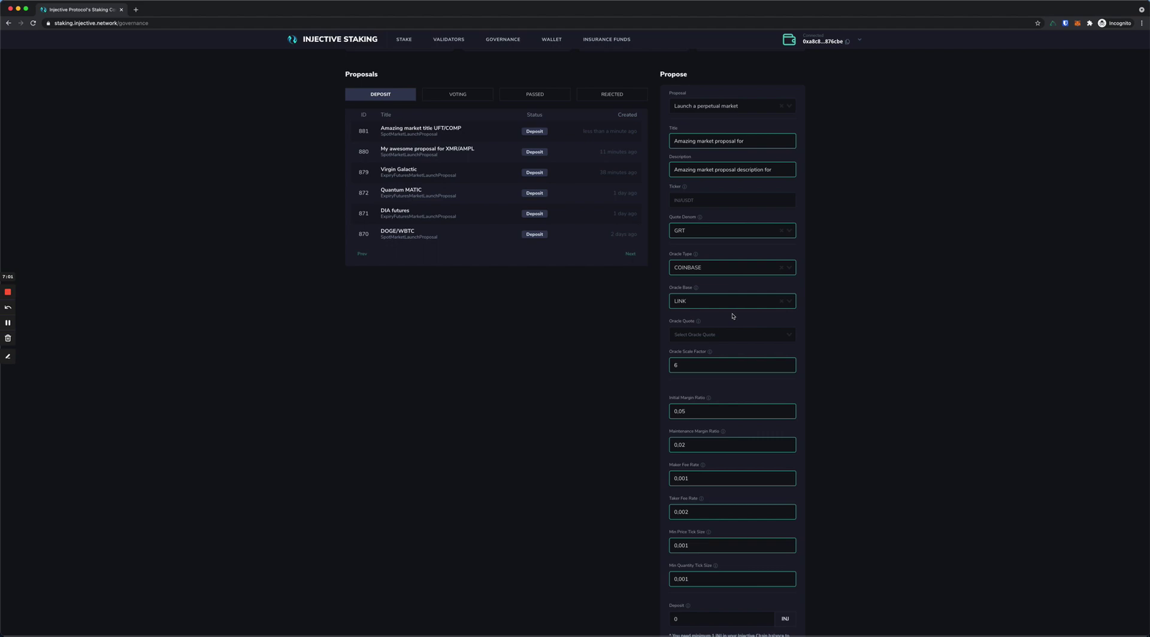
{"action": "left_click", "coordinate": [718, 334]}
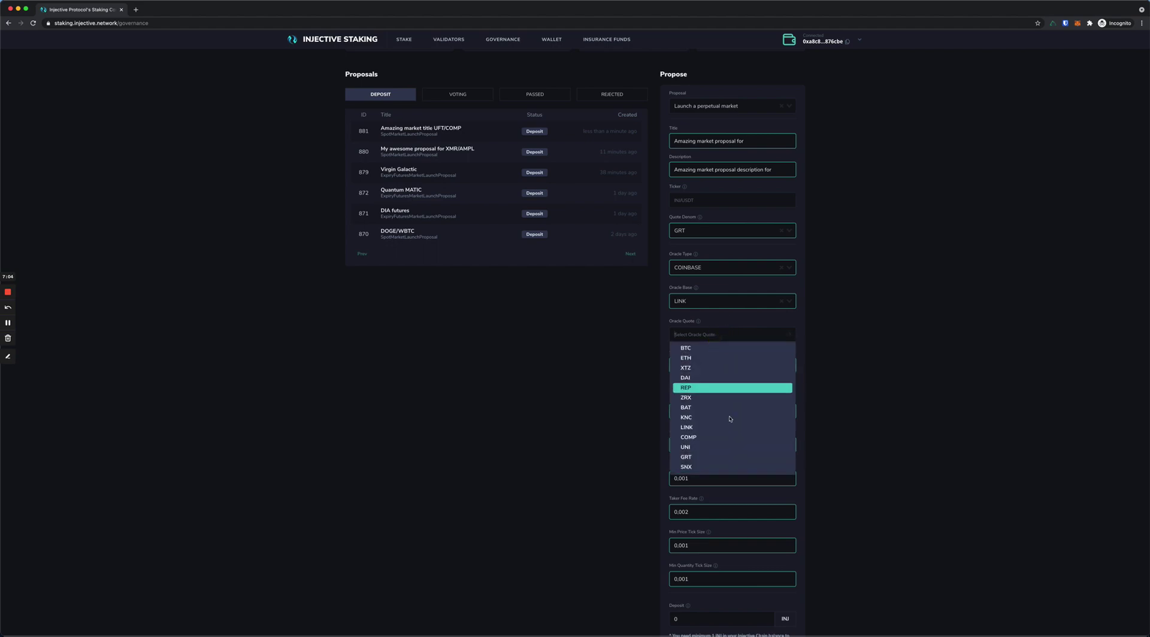
{"action": "left_click", "coordinate": [711, 467]}
Step: Examine the oracle scale factor, margin ratios, fee rates and minimum tick sizes of the perpetual market proposal
{"action": "mouse_move", "coordinate": [711, 354]}
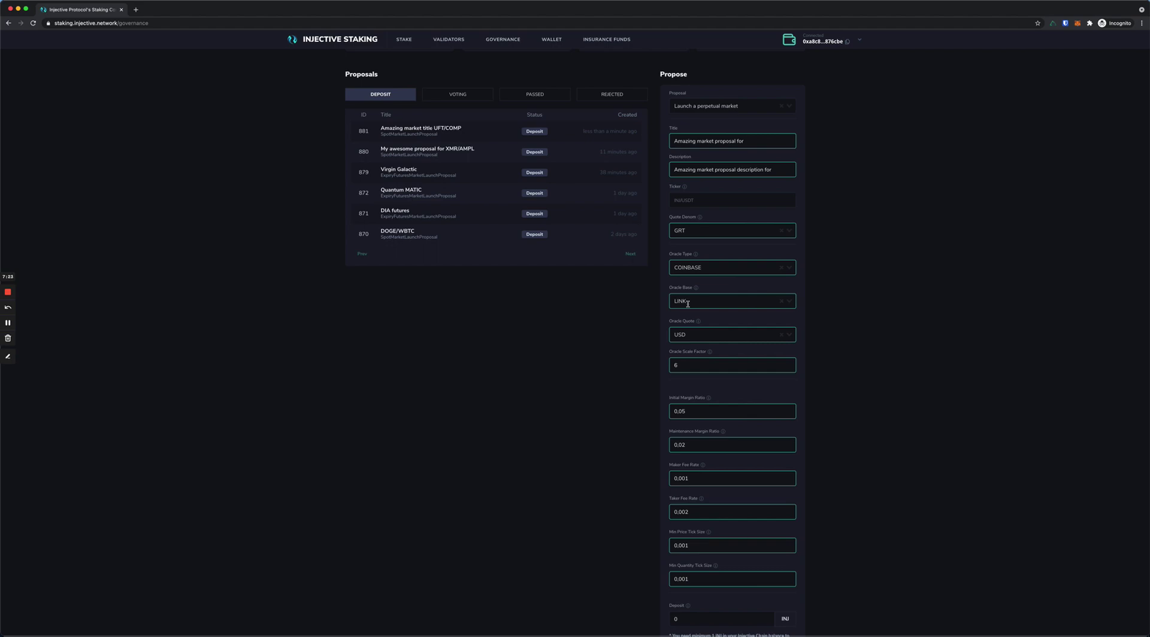
{"action": "left_click", "coordinate": [699, 365]}
{"action": "left_click", "coordinate": [664, 368]}
{"action": "left_click", "coordinate": [690, 369]}
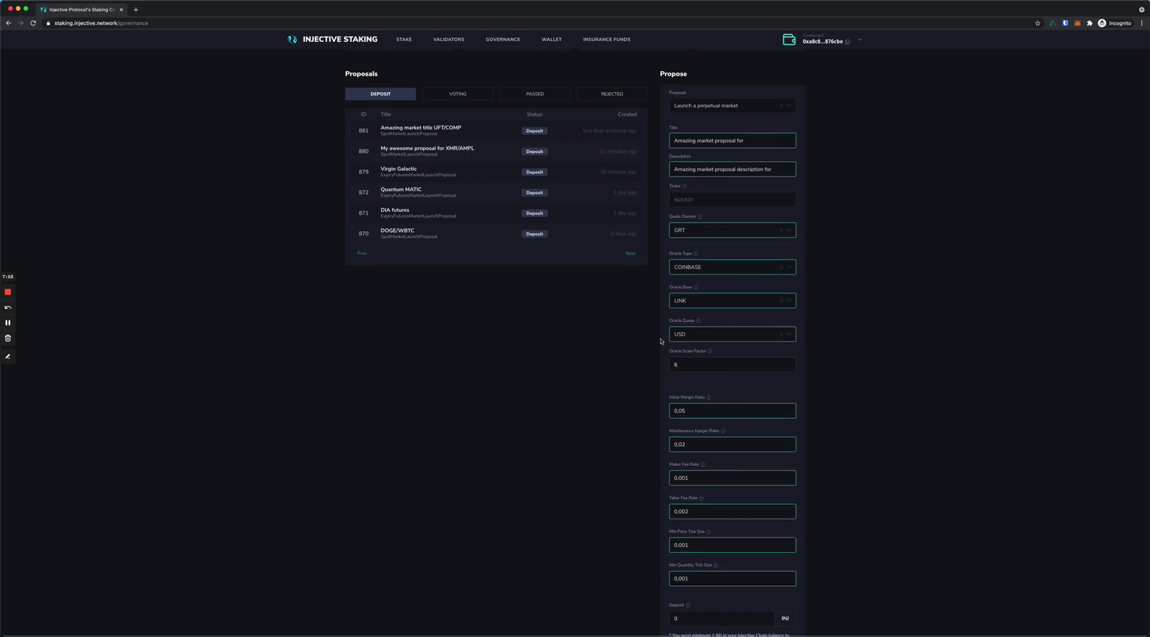
{"action": "scroll", "coordinate": [660, 341], "scroll_direction": "down", "scroll_amount": 1}
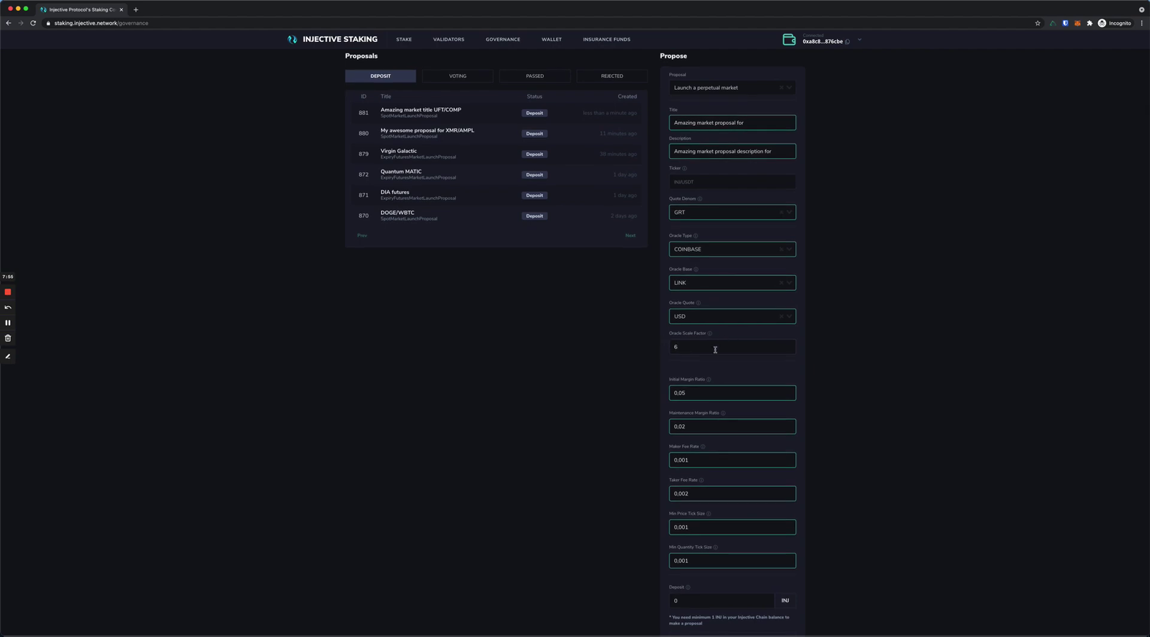
{"action": "scroll", "coordinate": [711, 362], "scroll_direction": "down", "scroll_amount": 2}
{"action": "mouse_move", "coordinate": [710, 341]}
{"action": "scroll", "coordinate": [710, 341], "scroll_direction": "down", "scroll_amount": 1}
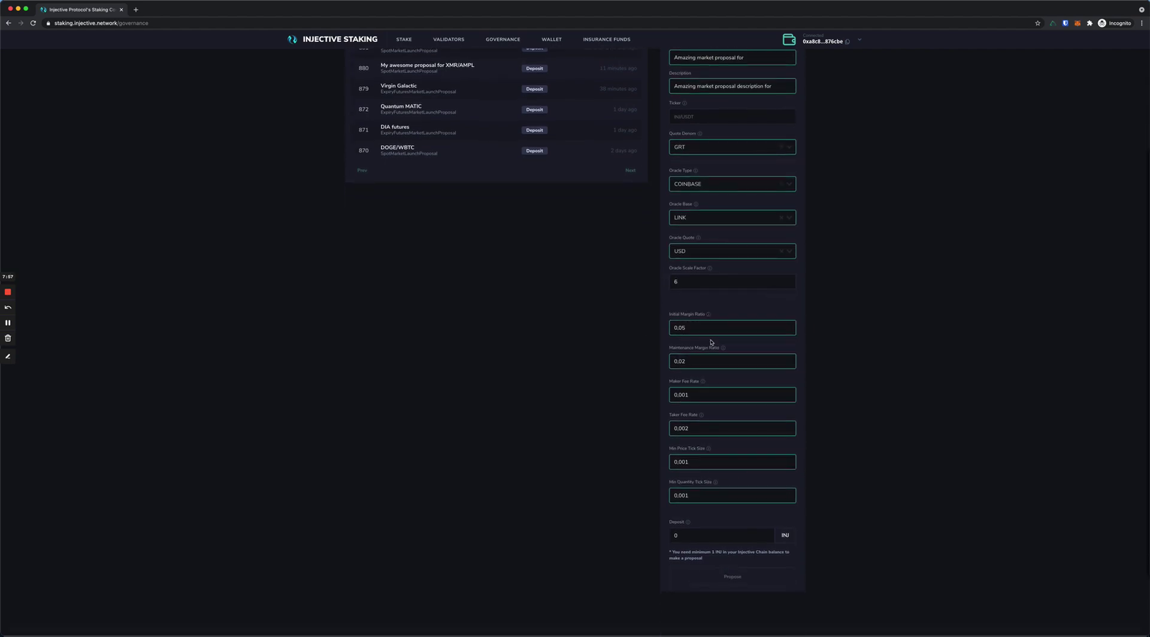
{"action": "mouse_move", "coordinate": [704, 384]}
{"action": "mouse_move", "coordinate": [710, 450]}
{"action": "scroll", "coordinate": [697, 397], "scroll_direction": "down", "scroll_amount": 2}
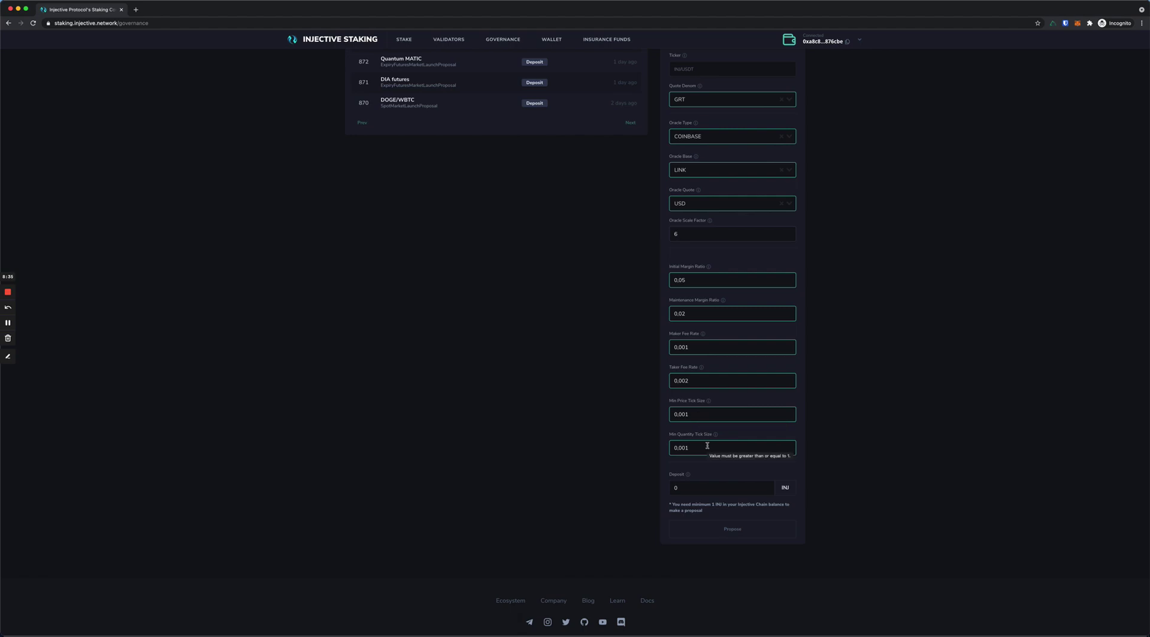
Step: Set the proposal's quote denom to LINK and its ticker to LINK/USDT
{"action": "scroll", "coordinate": [707, 445], "scroll_direction": "up", "scroll_amount": 5}
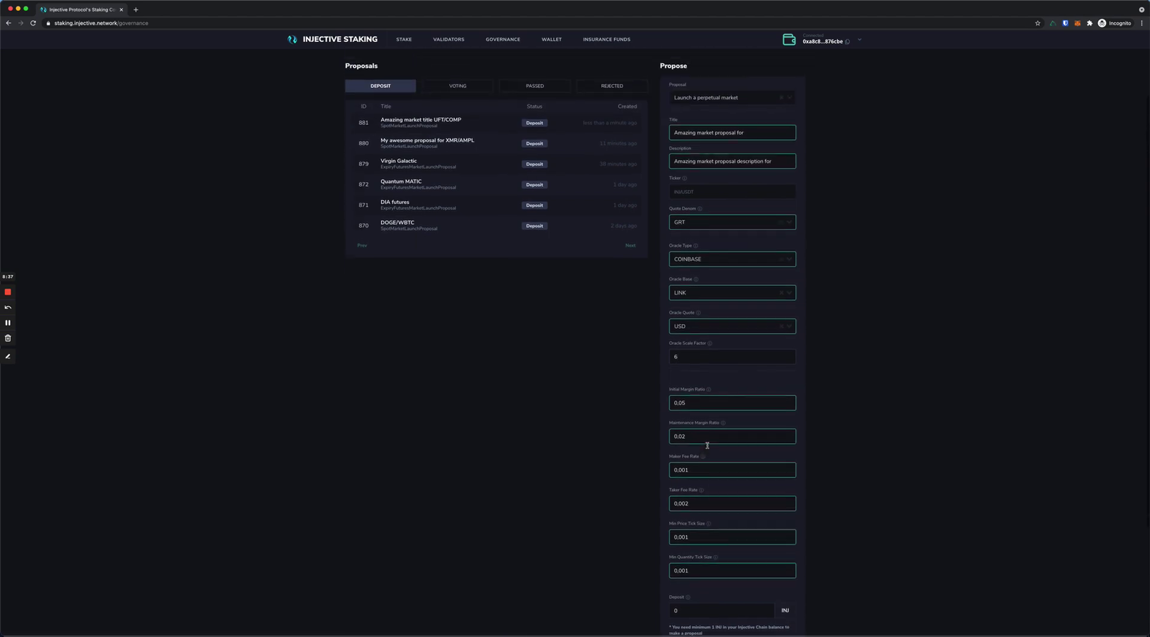
{"action": "left_click", "coordinate": [717, 213]}
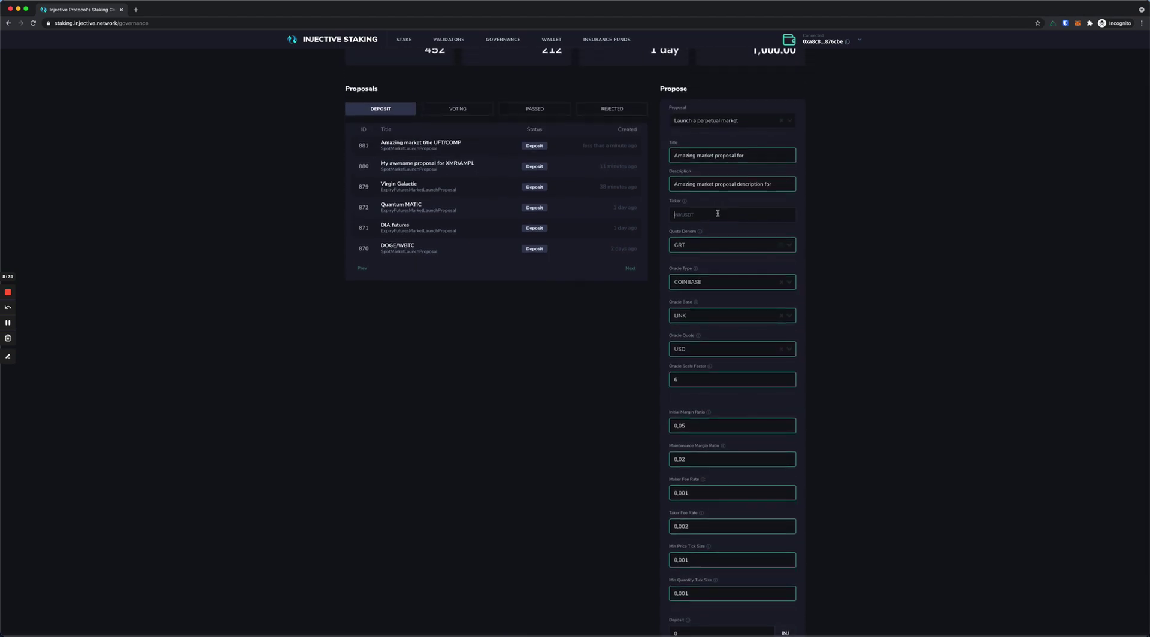
{"action": "left_click", "coordinate": [714, 241]}
{"action": "scroll", "coordinate": [706, 308], "scroll_direction": "down", "scroll_amount": 3}
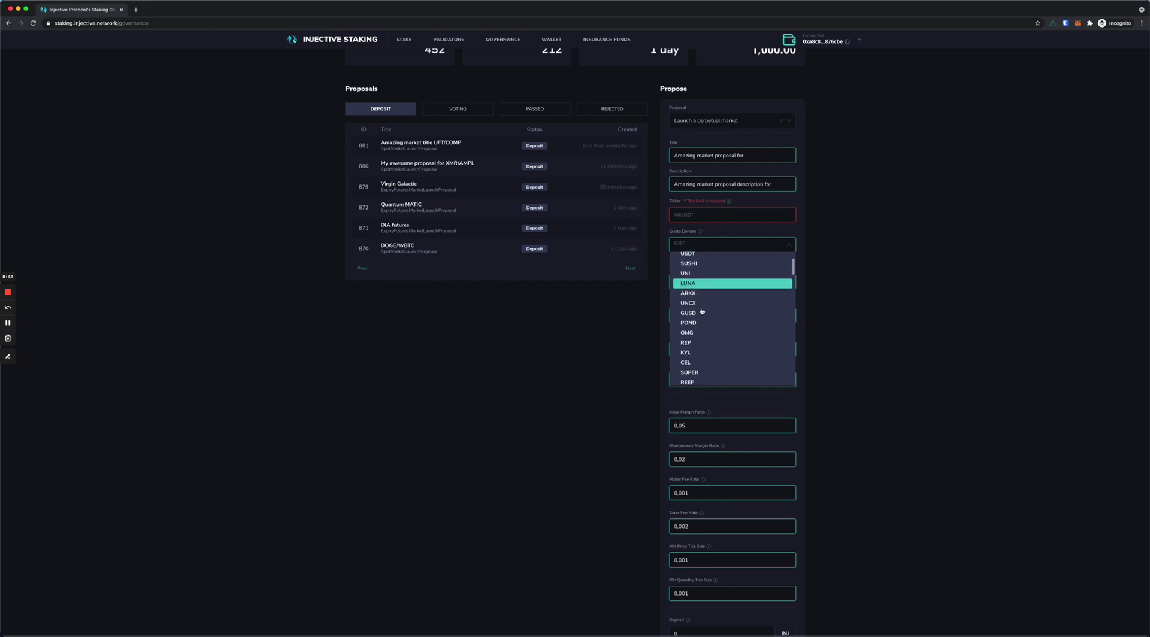
{"action": "type", "text": "lin"}
{"action": "left_click", "coordinate": [699, 258]}
{"action": "left_click", "coordinate": [700, 213]}
{"action": "type", "text": "LINK/USDT"}
Step: Set the perpetual market proposal's initial deposit to 1 INJ
{"action": "scroll", "coordinate": [717, 349], "scroll_direction": "down", "scroll_amount": 1}
{"action": "scroll", "coordinate": [717, 348], "scroll_direction": "down", "scroll_amount": 2}
{"action": "left_click", "coordinate": [693, 457]}
{"action": "type", "text": "1"}
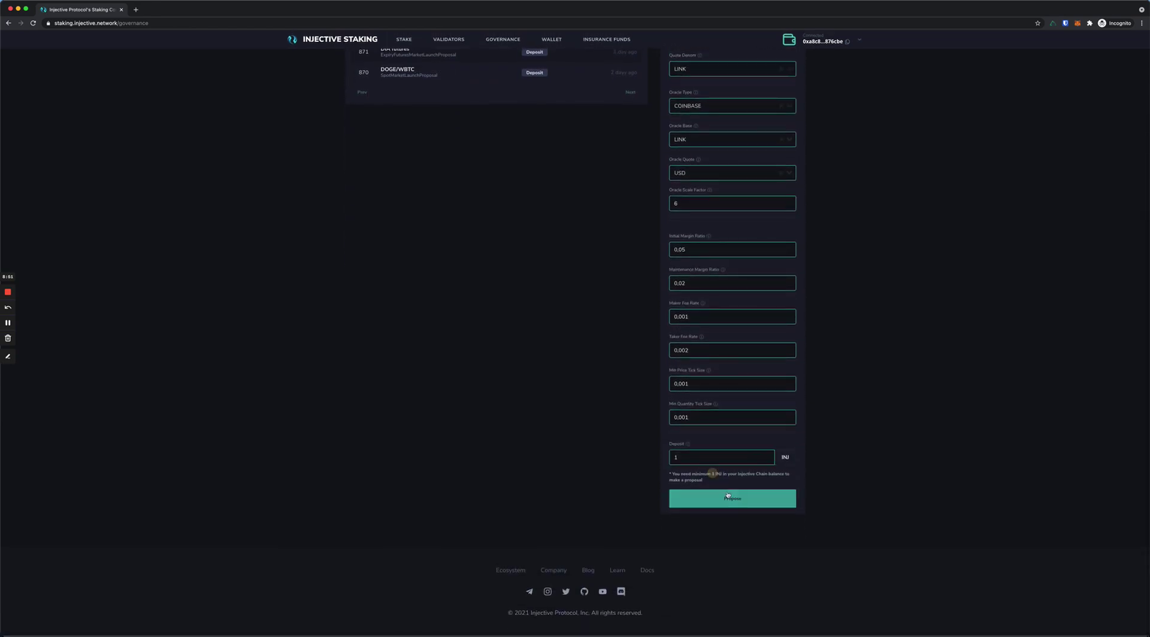
Step: Submit the perpetual market proposal and sign the transaction in MetaMask
{"action": "left_click", "coordinate": [730, 498]}
{"action": "scroll", "coordinate": [1083, 195], "scroll_direction": "down", "scroll_amount": 5}
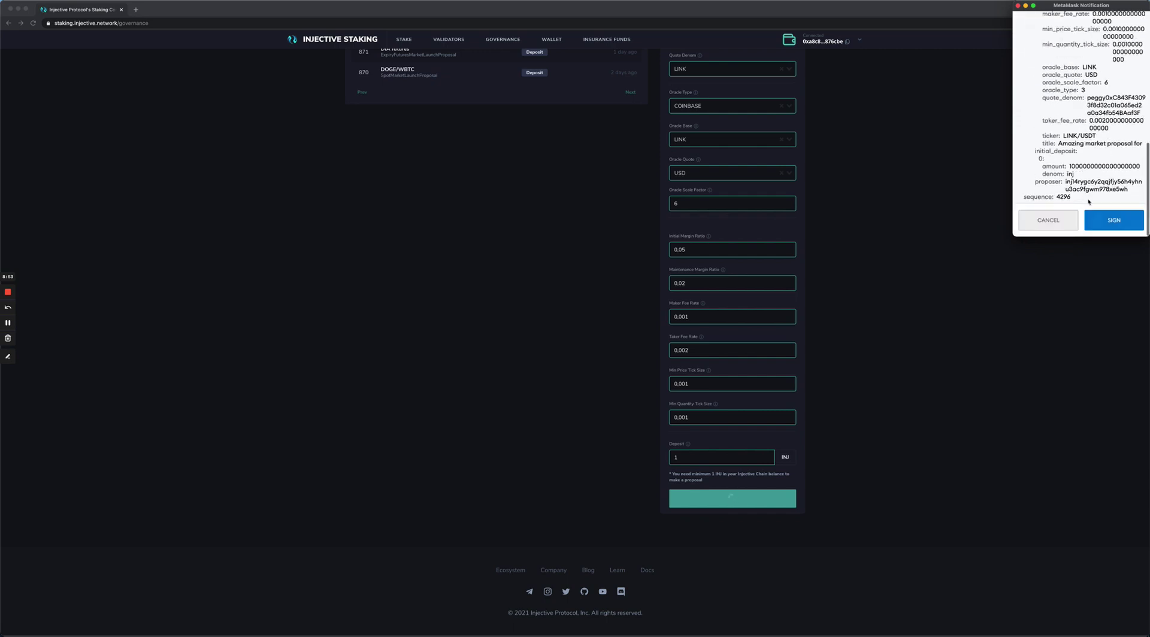
{"action": "left_click", "coordinate": [1115, 222]}
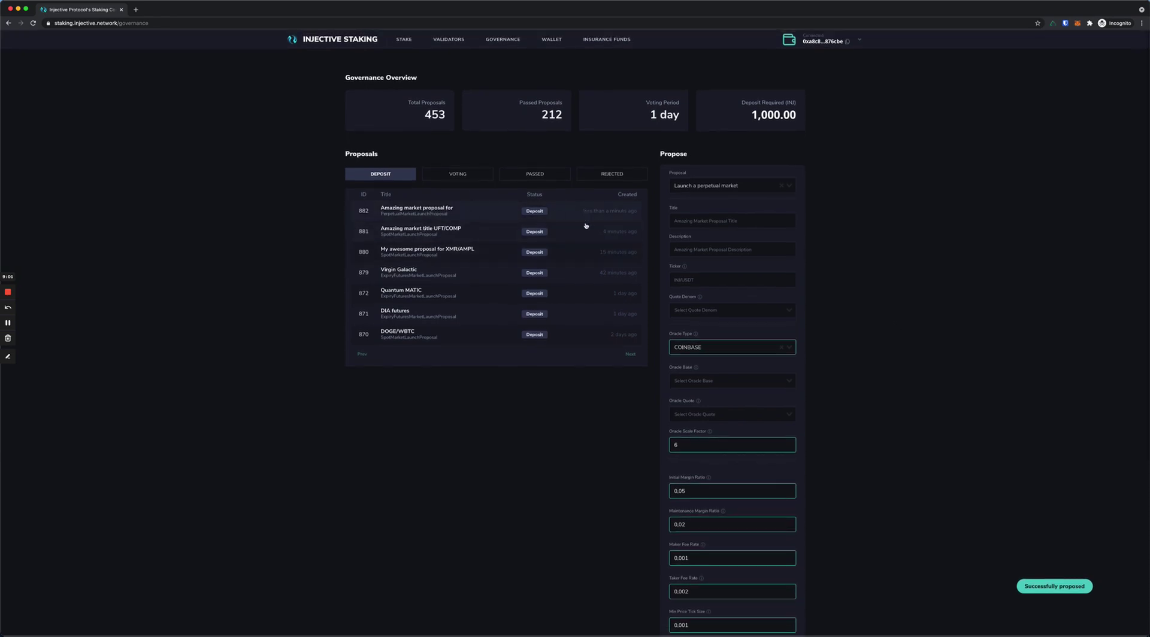
Step: Open the newly submitted perpetual market proposal and check how much deposit it still needs
{"action": "left_click", "coordinate": [457, 213]}
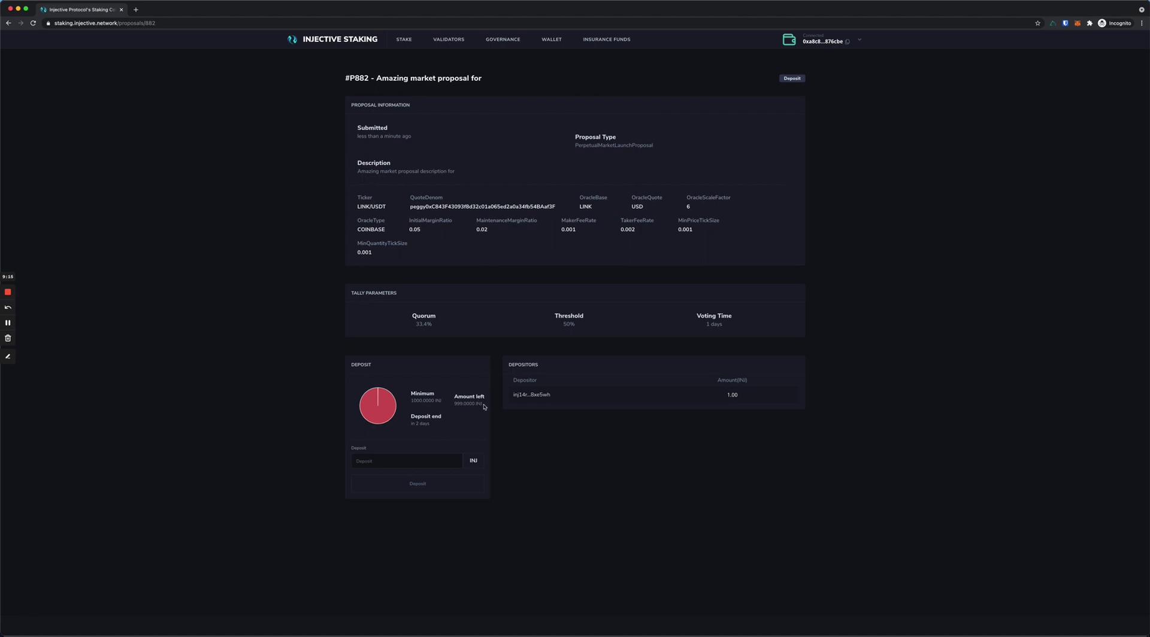
{"action": "left_click_drag", "start_coordinate": [484, 405], "coordinate": [459, 405]}
{"action": "left_click", "coordinate": [459, 405]}
Step: Deposit 5 INJ on the perpetual market proposal and sign the transaction in MetaMask
{"action": "left_click", "coordinate": [424, 460]}
{"action": "type", "text": "999"}
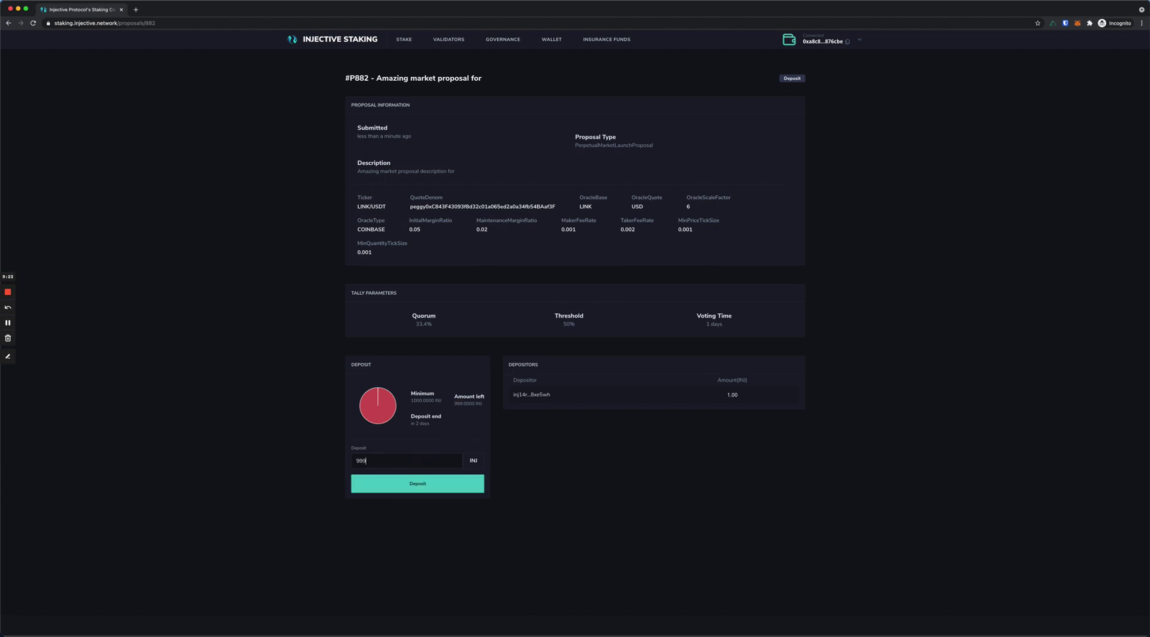
{"action": "double_click", "coordinate": [424, 461]}
{"action": "type", "text": "5"}
{"action": "left_click", "coordinate": [422, 488]}
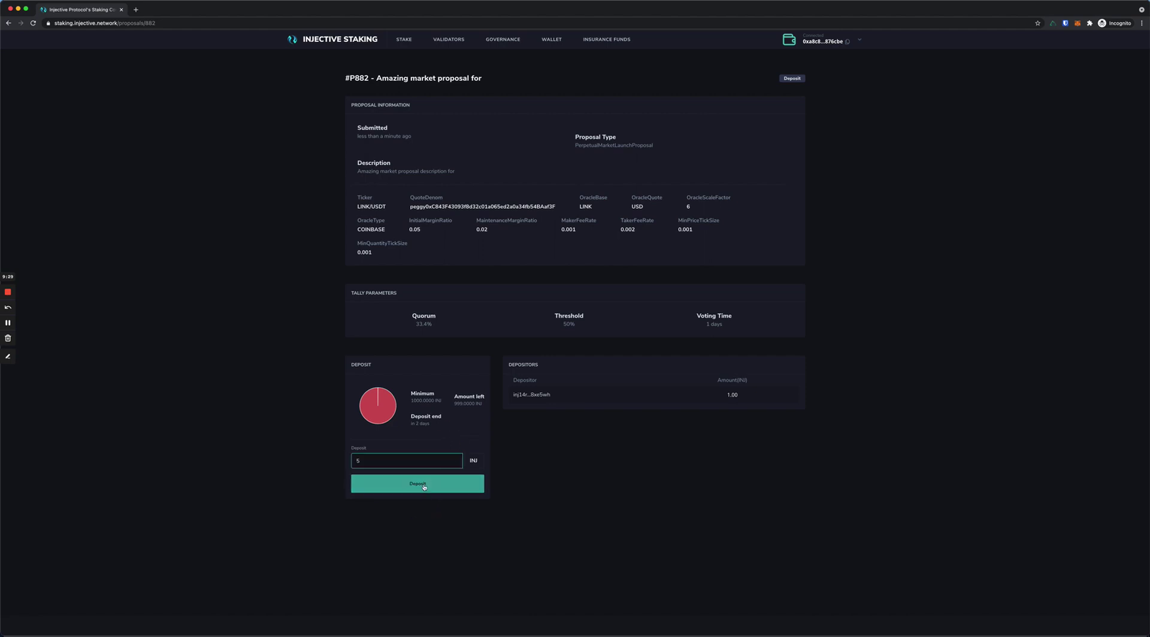
{"action": "scroll", "coordinate": [1070, 154], "scroll_direction": "down", "scroll_amount": 3}
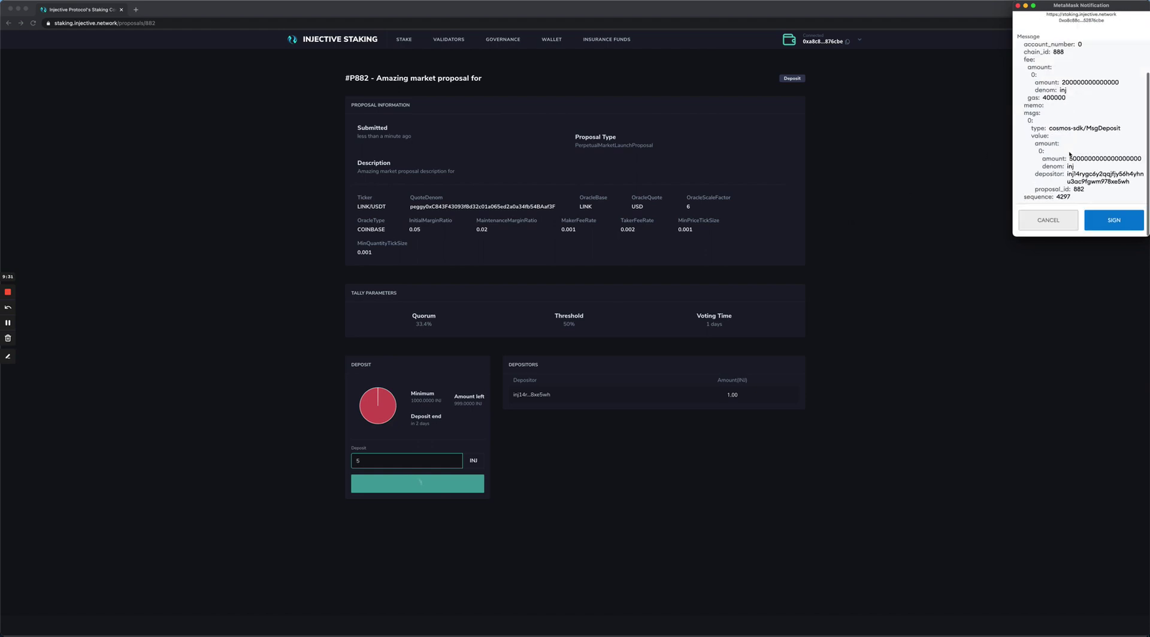
{"action": "left_click", "coordinate": [1129, 226]}
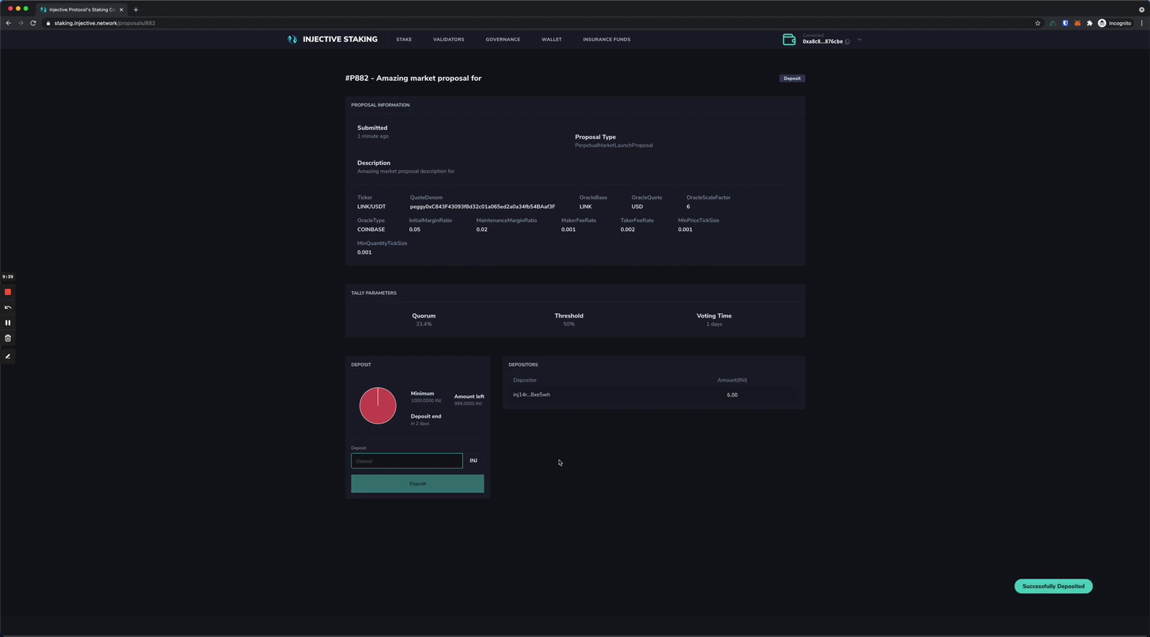
Step: Deposit the remaining 994 INJ on the proposal, sign it in MetaMask and check the voting and deposit sections
{"action": "left_click_drag", "start_coordinate": [453, 405], "coordinate": [494, 412]}
{"action": "left_click", "coordinate": [419, 461]}
{"action": "type", "text": "9"}
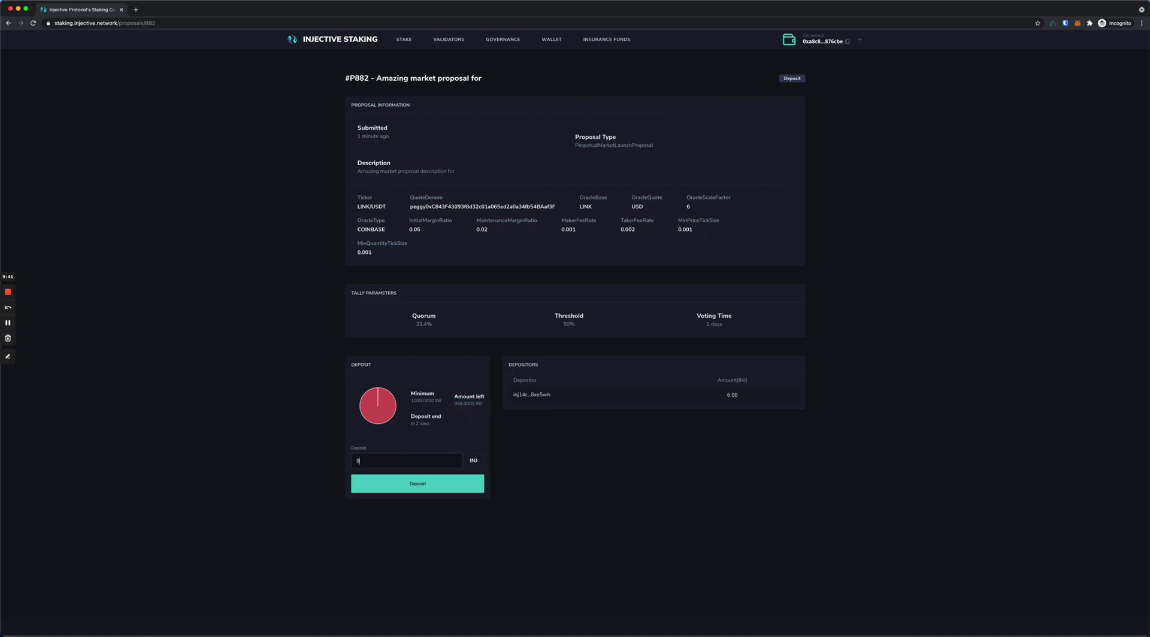
{"action": "type", "text": "94"}
{"action": "left_click", "coordinate": [430, 482]}
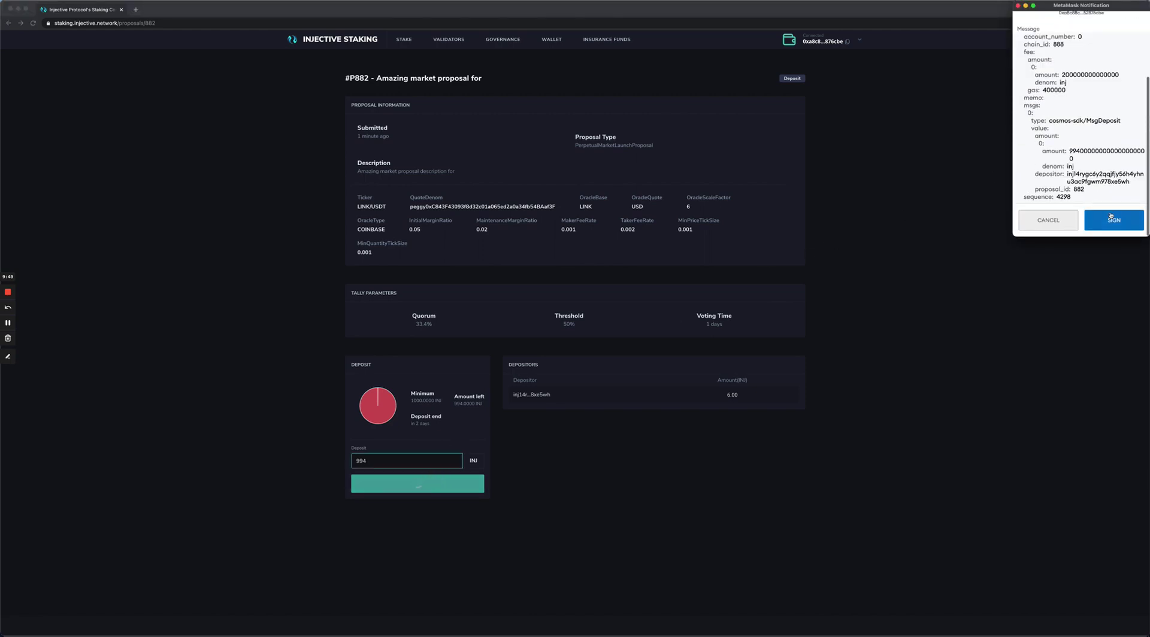
{"action": "left_click", "coordinate": [1111, 219]}
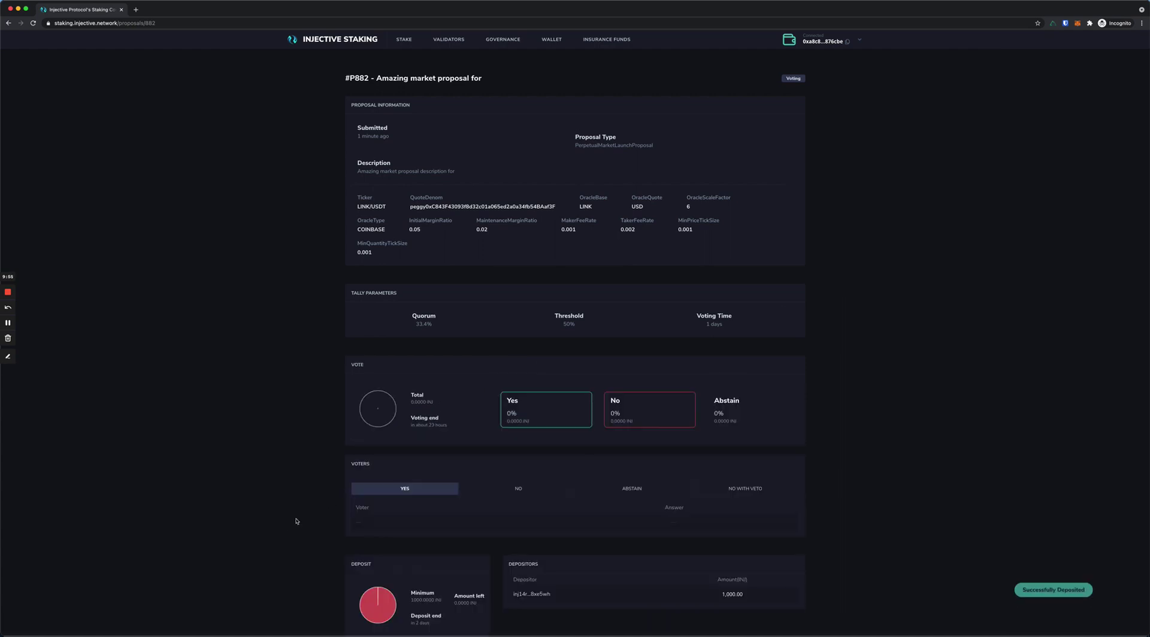
{"action": "scroll", "coordinate": [455, 393], "scroll_direction": "down", "scroll_amount": 3}
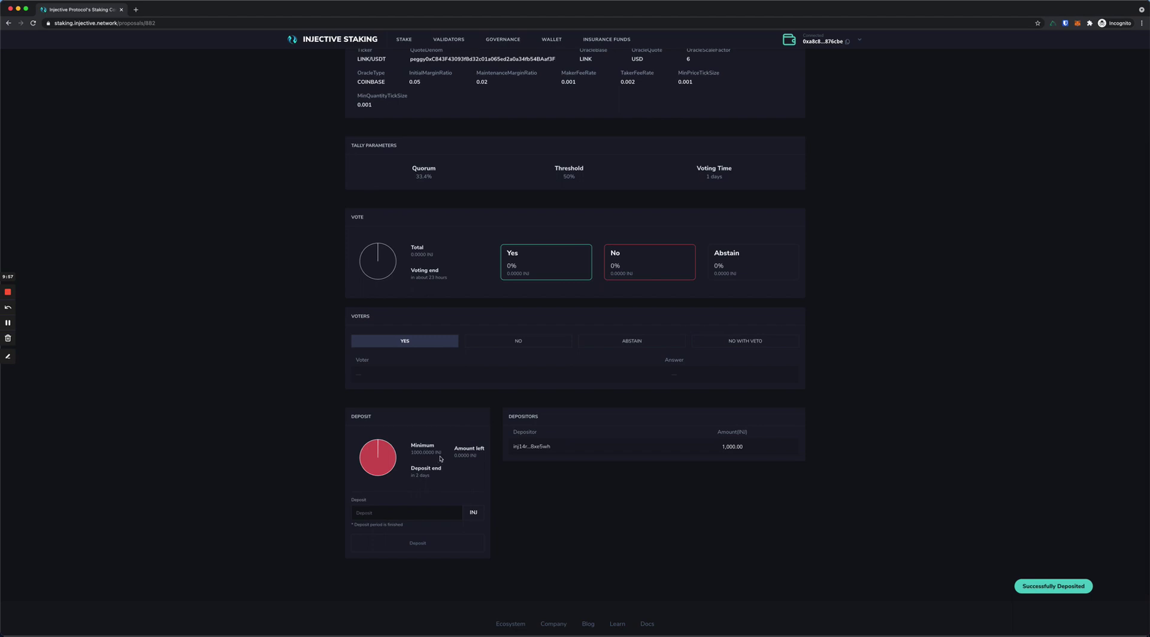
Step: Check the perpetual market proposal's minimum deposit and its current status
{"action": "left_click_drag", "start_coordinate": [443, 455], "coordinate": [412, 447]}
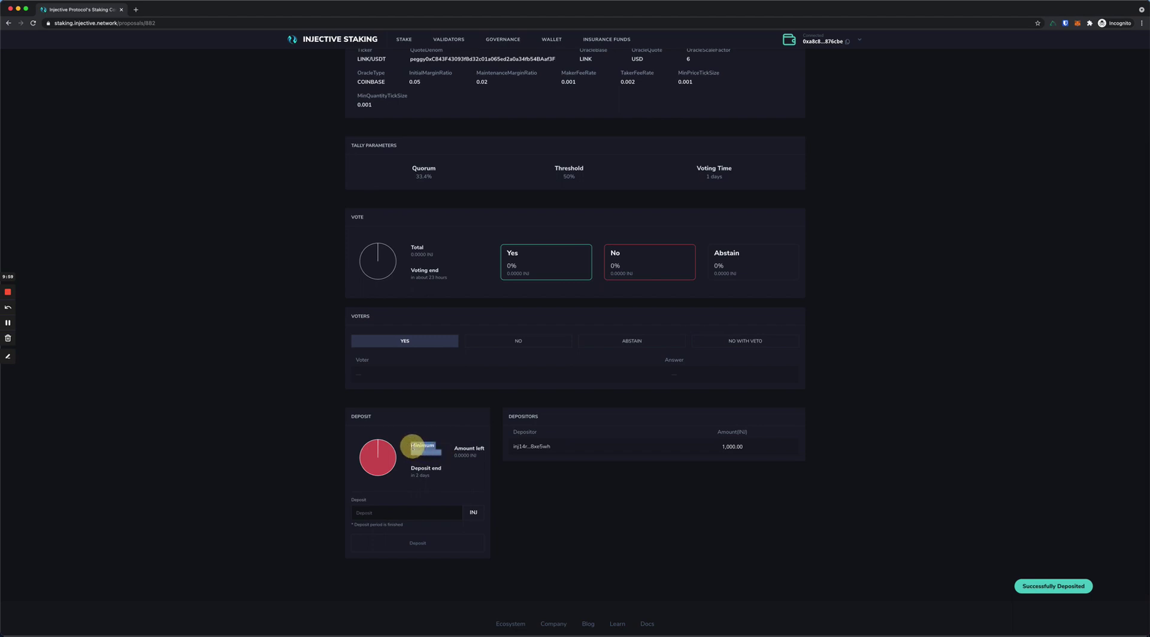
{"action": "left_click", "coordinate": [412, 448]}
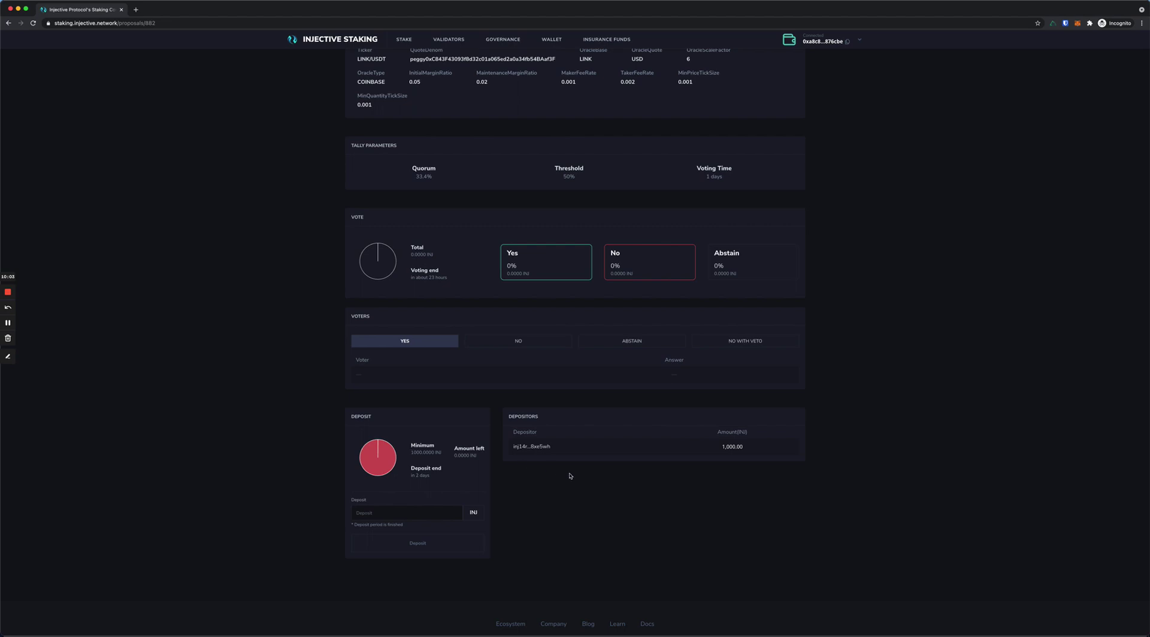
{"action": "scroll", "coordinate": [598, 443], "scroll_direction": "up", "scroll_amount": 5}
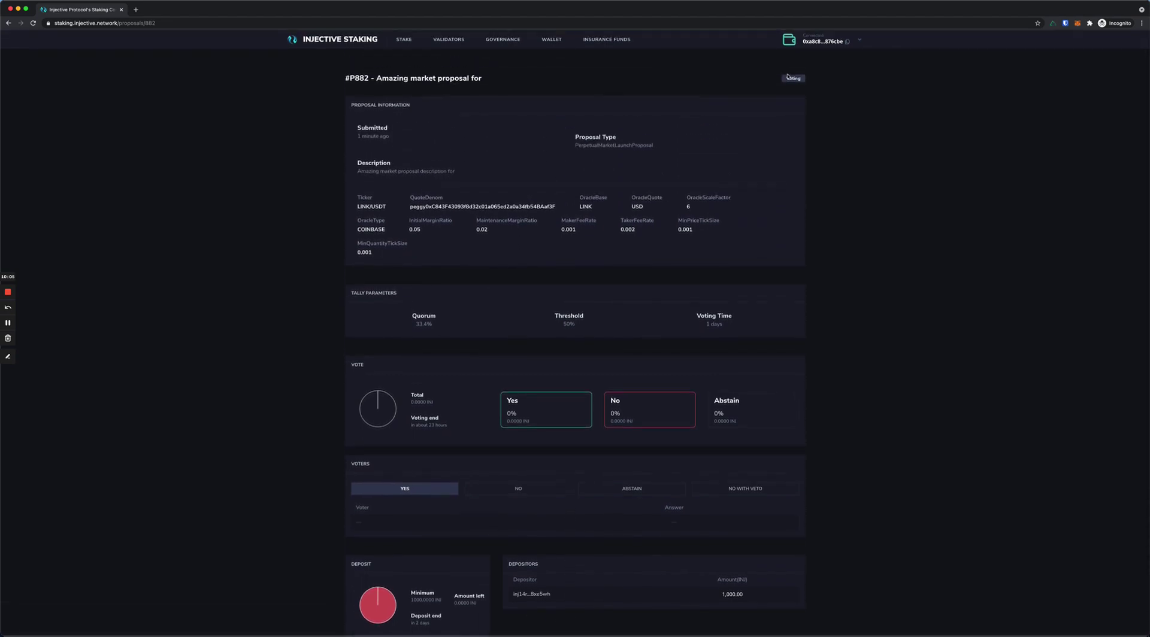
{"action": "left_click_drag", "start_coordinate": [787, 77], "coordinate": [810, 78]}
Step: Vote Yes on the perpetual market proposal and sign the transaction in MetaMask
{"action": "scroll", "coordinate": [524, 298], "scroll_direction": "down", "scroll_amount": 2}
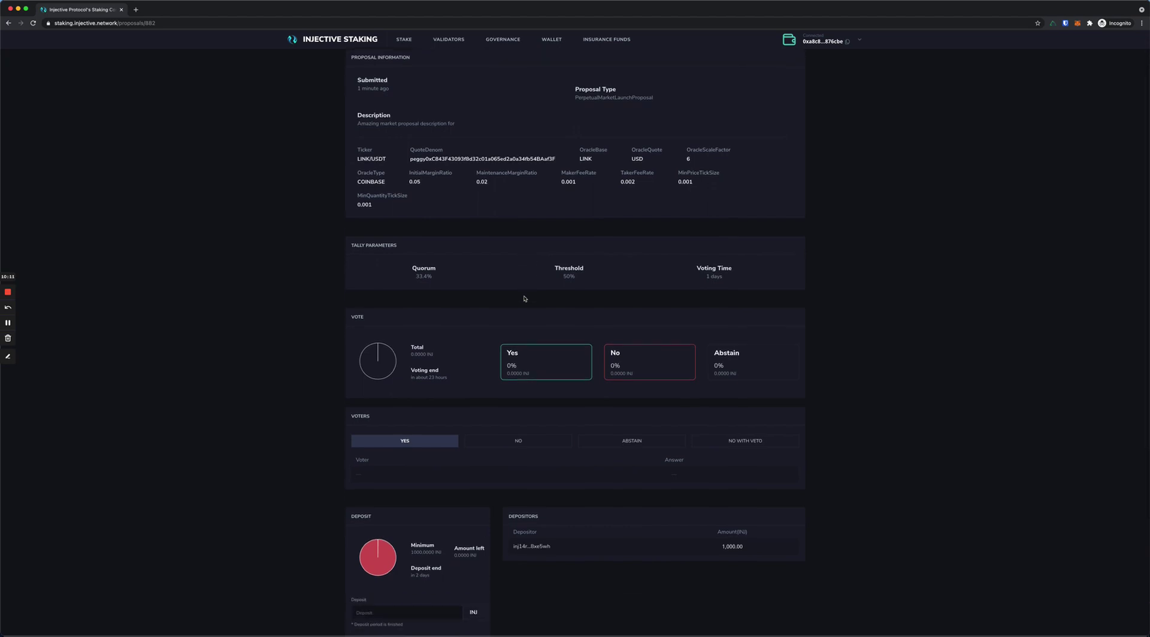
{"action": "left_click", "coordinate": [518, 373]}
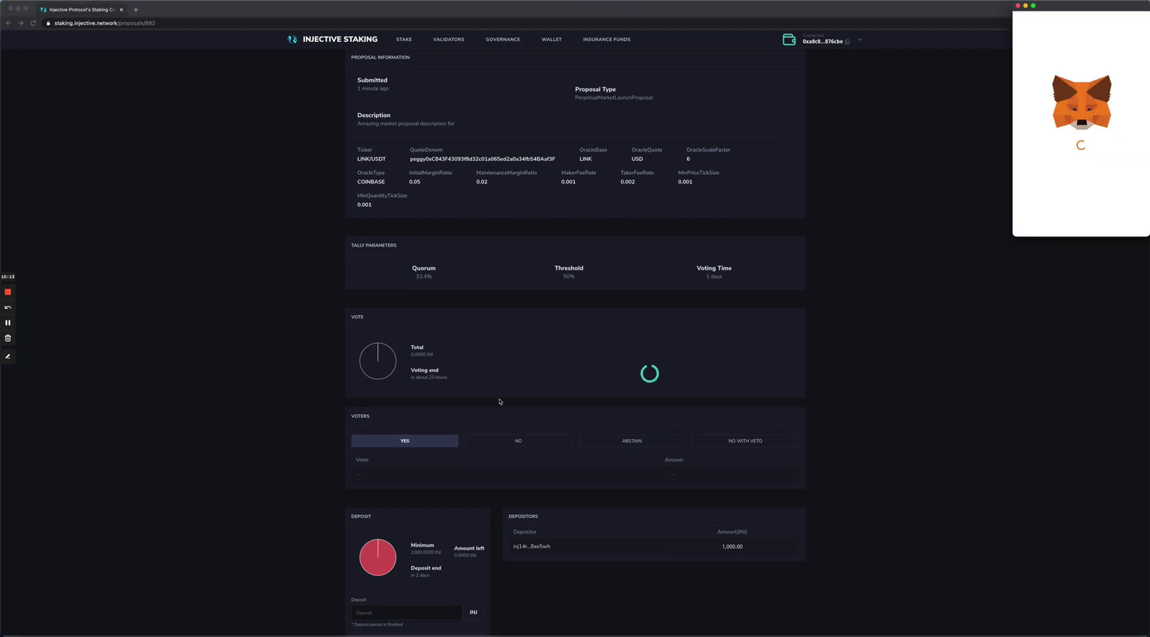
{"action": "left_click", "coordinate": [1114, 220]}
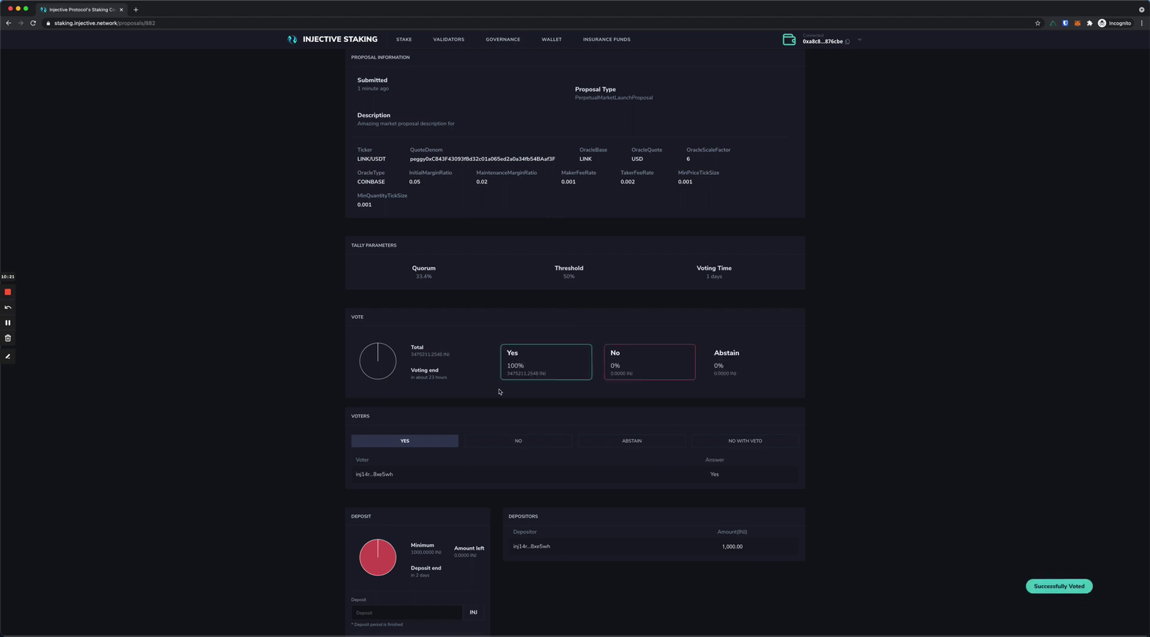
Step: Check the proposal's vote total and review the rest of its voting details
{"action": "mouse_move", "coordinate": [450, 354]}
{"action": "left_mouse_down"}
{"action": "mouse_move", "coordinate": [408, 354]}
{"action": "mouse_move", "coordinate": [457, 345]}
{"action": "mouse_move", "coordinate": [460, 358]}
{"action": "left_mouse_up"}
{"action": "left_click", "coordinate": [470, 373]}
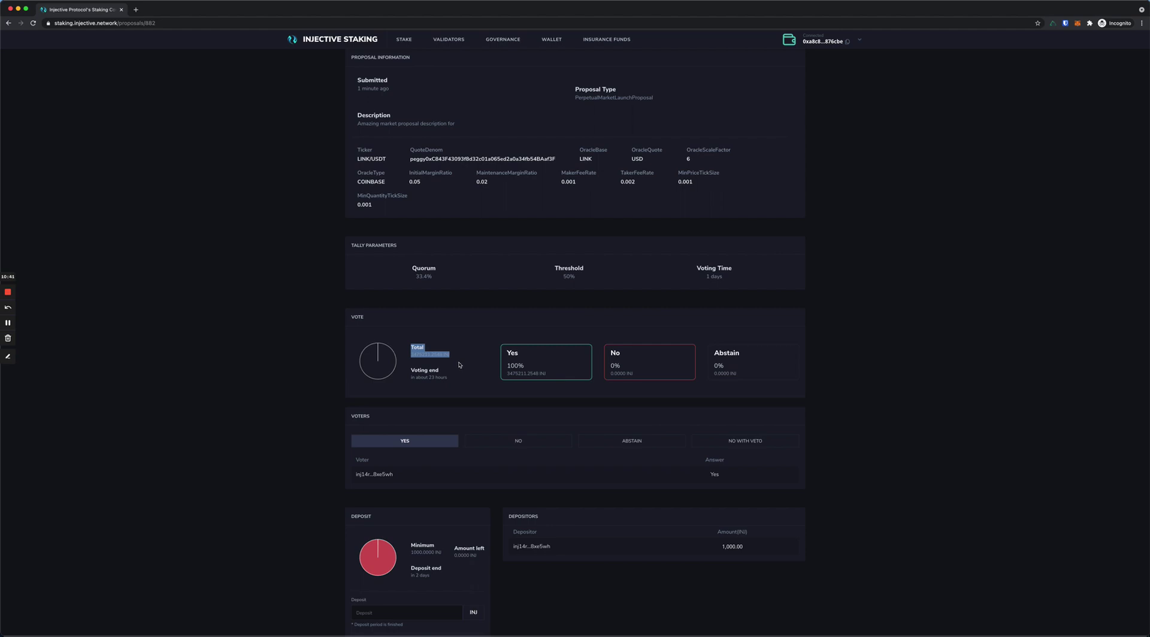
{"action": "scroll", "coordinate": [460, 365], "scroll_direction": "down", "scroll_amount": 2}
{"action": "scroll", "coordinate": [459, 365], "scroll_direction": "up", "scroll_amount": 4}
{"action": "left_click", "coordinate": [458, 381]}
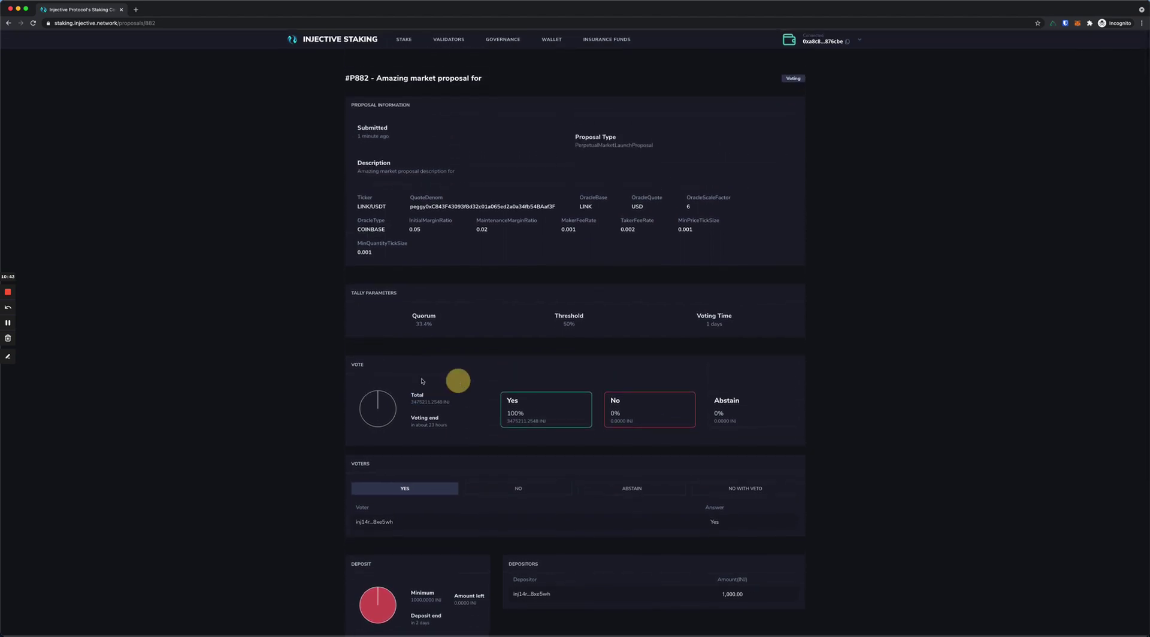
Step: Return to the governance overview and start a new proposal of type Launch a expiry futures market
{"action": "left_click", "coordinate": [502, 40]}
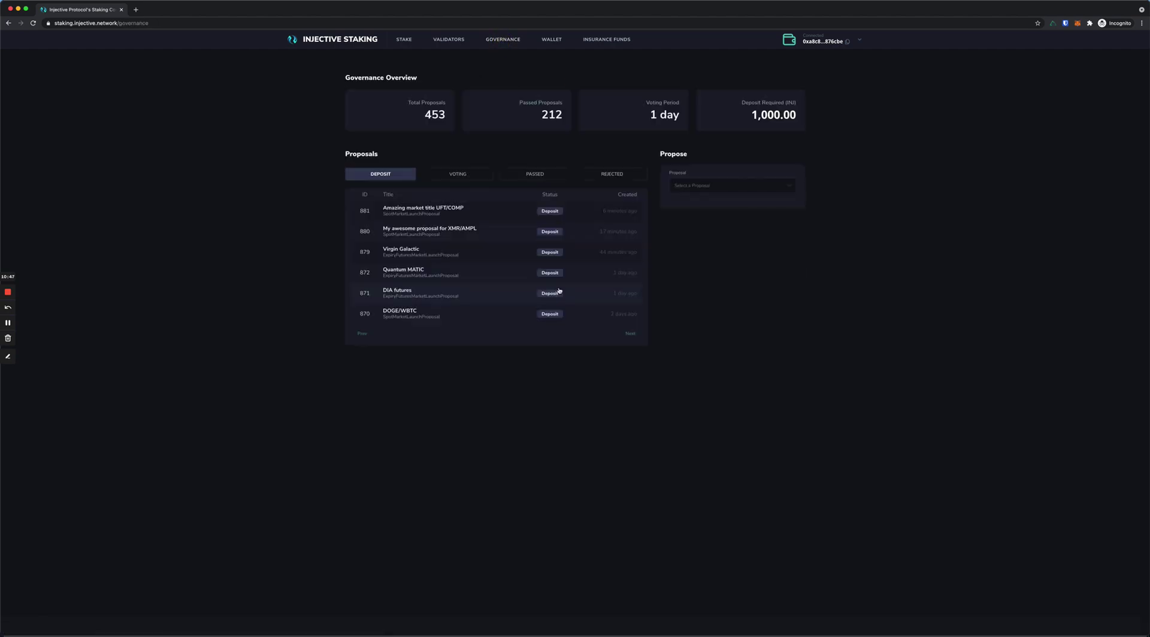
{"action": "left_click", "coordinate": [700, 187]}
{"action": "left_click", "coordinate": [711, 219]}
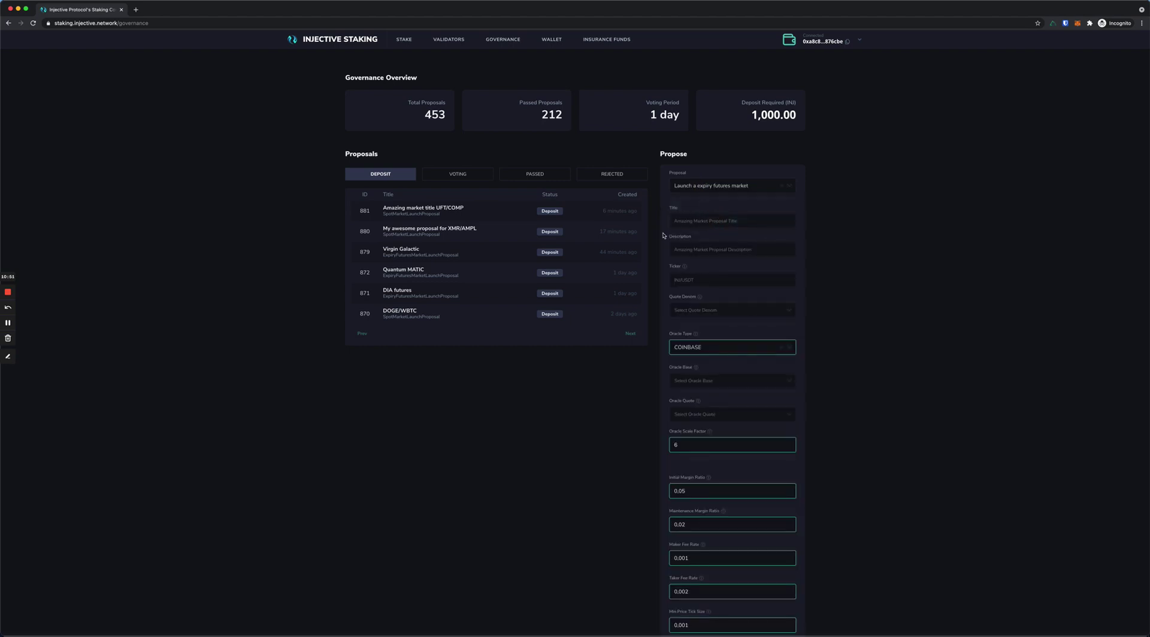
Step: Review the expiry futures proposal form down to the deposit field and the note on the default expiry date
{"action": "scroll", "coordinate": [659, 237], "scroll_direction": "down", "scroll_amount": 2}
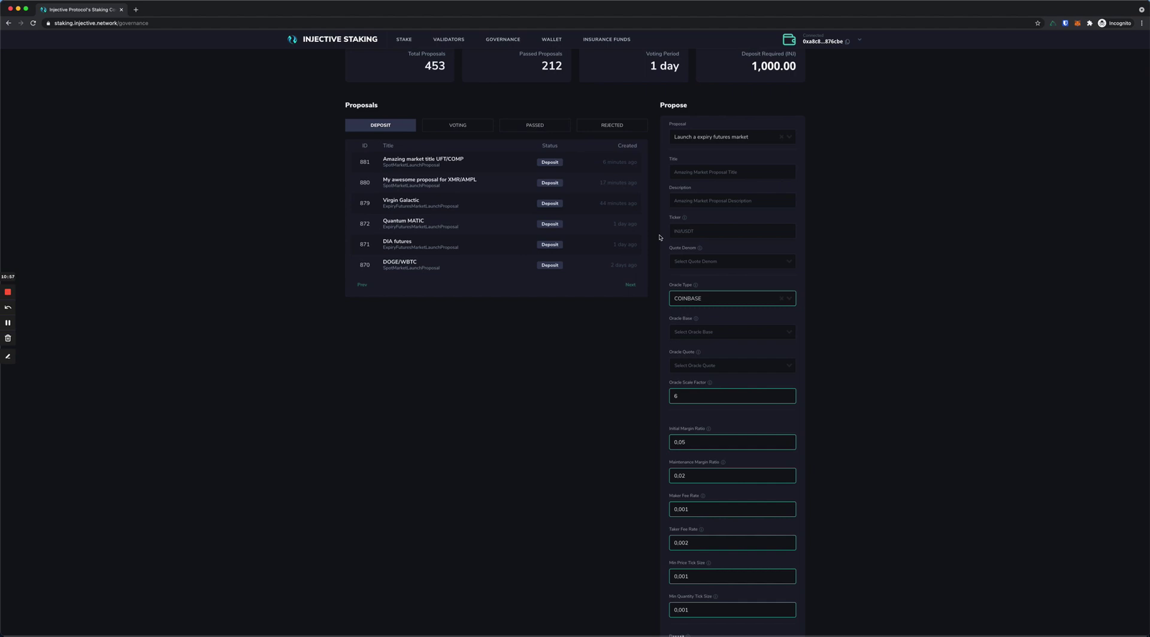
{"action": "scroll", "coordinate": [671, 479], "scroll_direction": "down", "scroll_amount": 6}
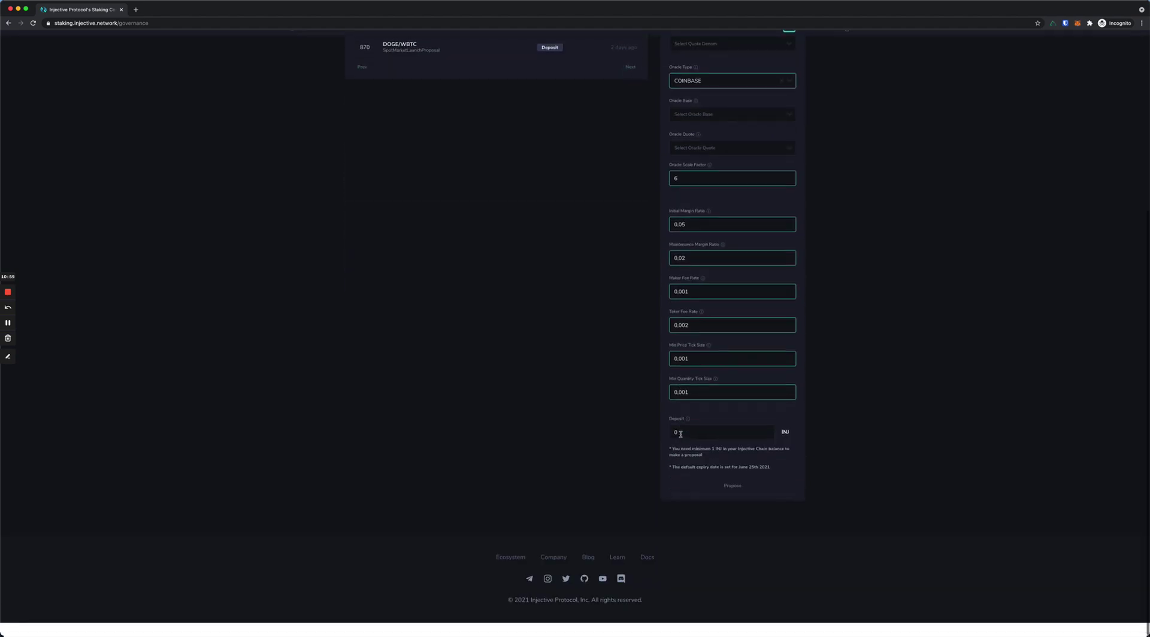
{"action": "left_click_drag", "start_coordinate": [672, 481], "coordinate": [782, 483]}
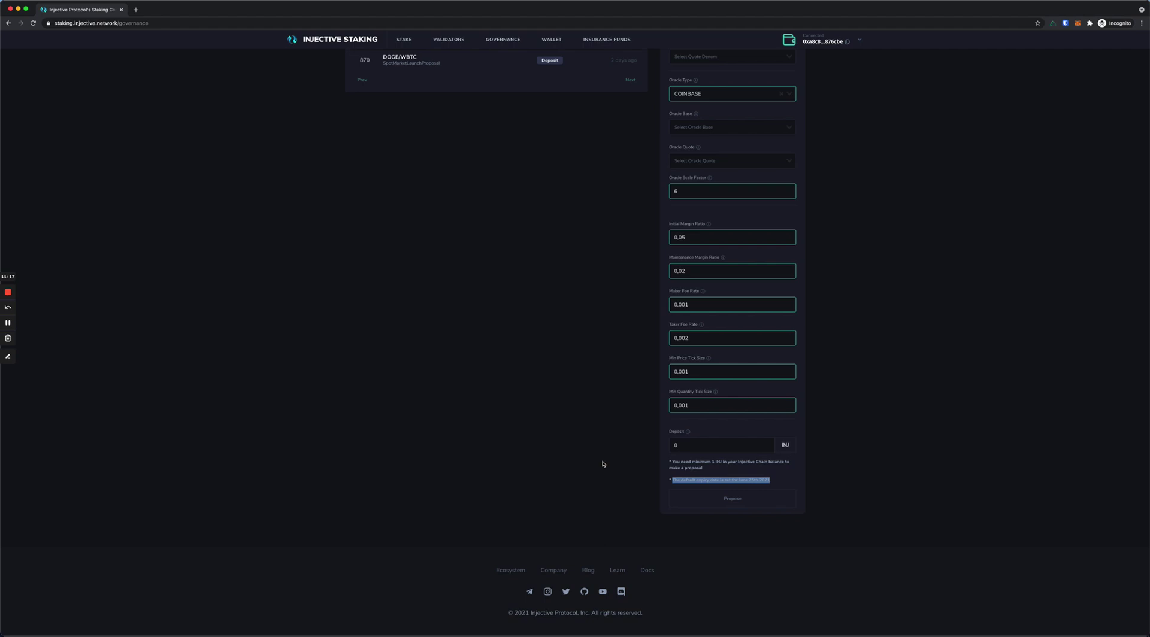
{"action": "scroll", "coordinate": [607, 380], "scroll_direction": "up", "scroll_amount": 5}
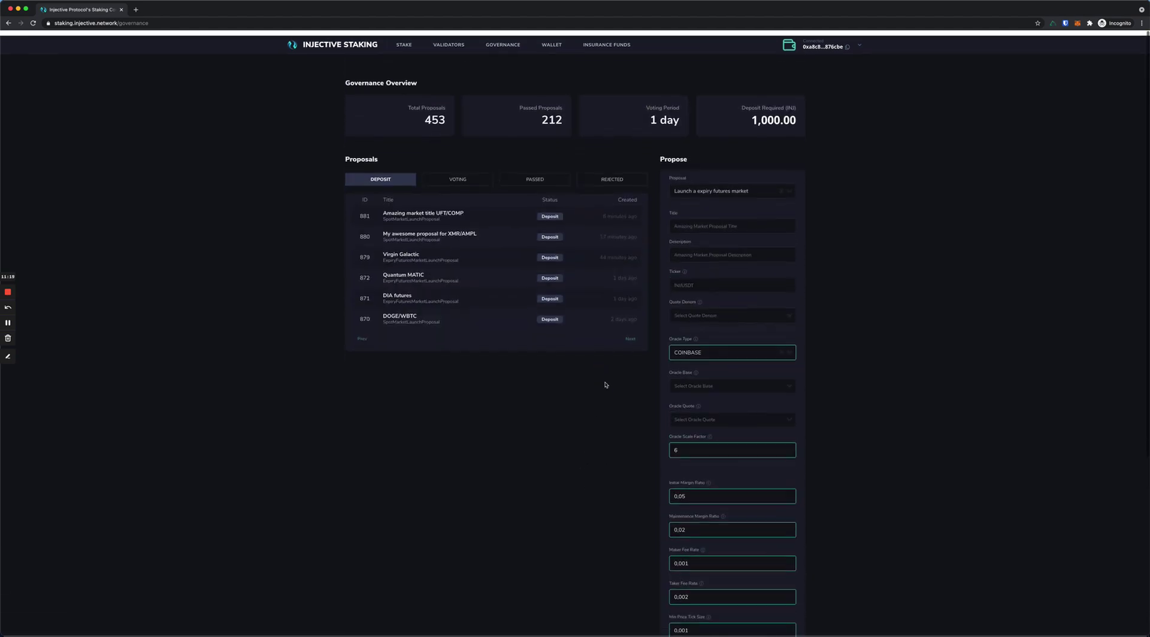